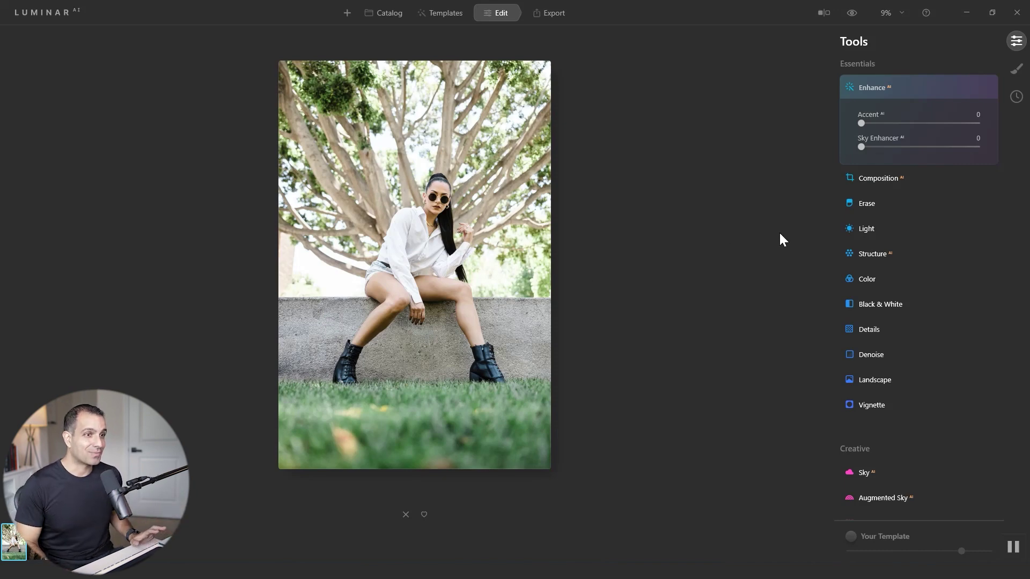
Turn on Portrait Bokeh AI for the portrait with a blur Amount of about 46.
scroll(874, 321, "down", 3)
scroll(880, 326, "down", 5)
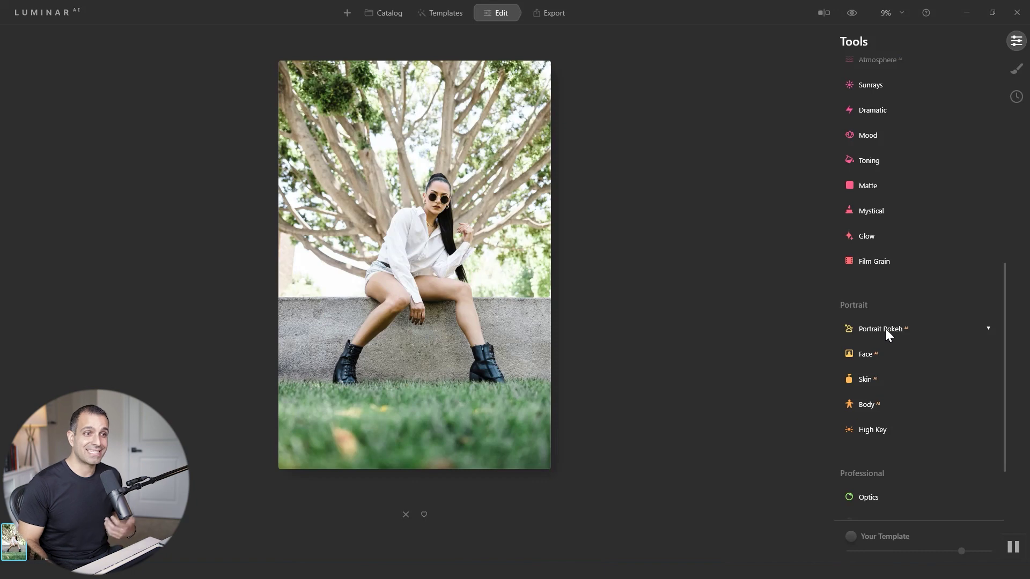
left_click(885, 329)
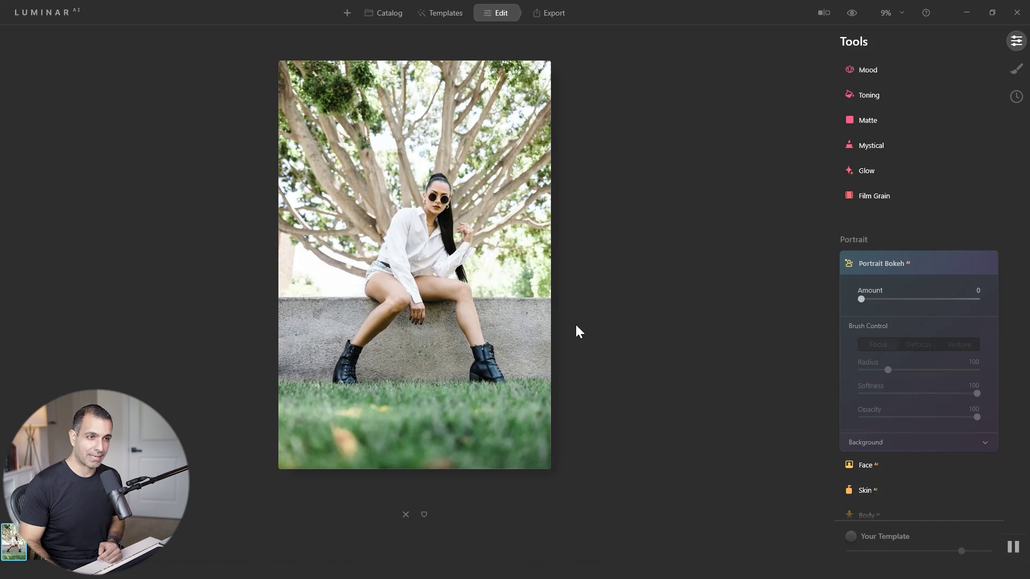
left_click(916, 299)
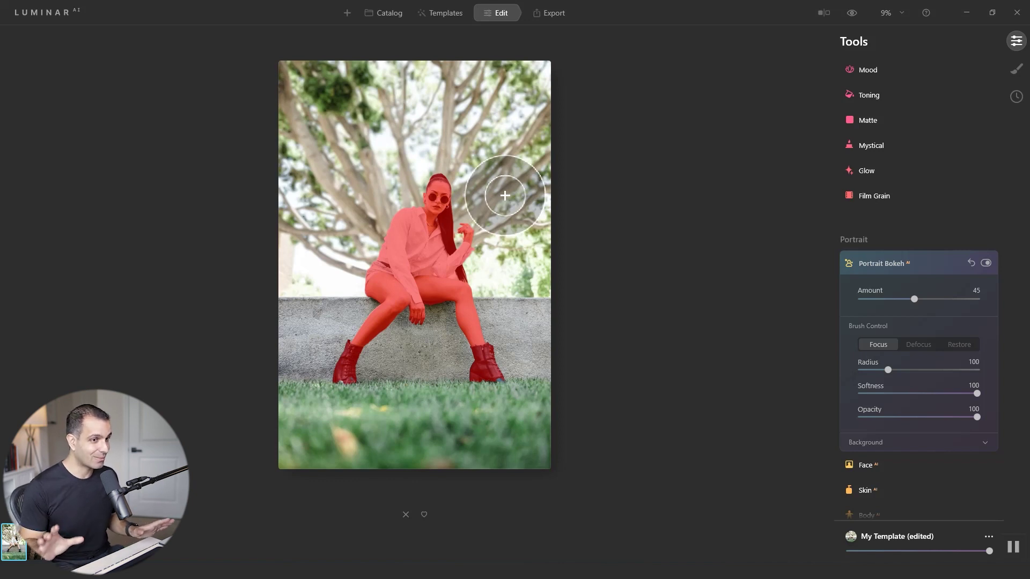
Show the Background adjustments and settle the bokeh Amount at 44 after testing the slider's full range.
left_click(880, 442)
scroll(907, 415, "down", 3)
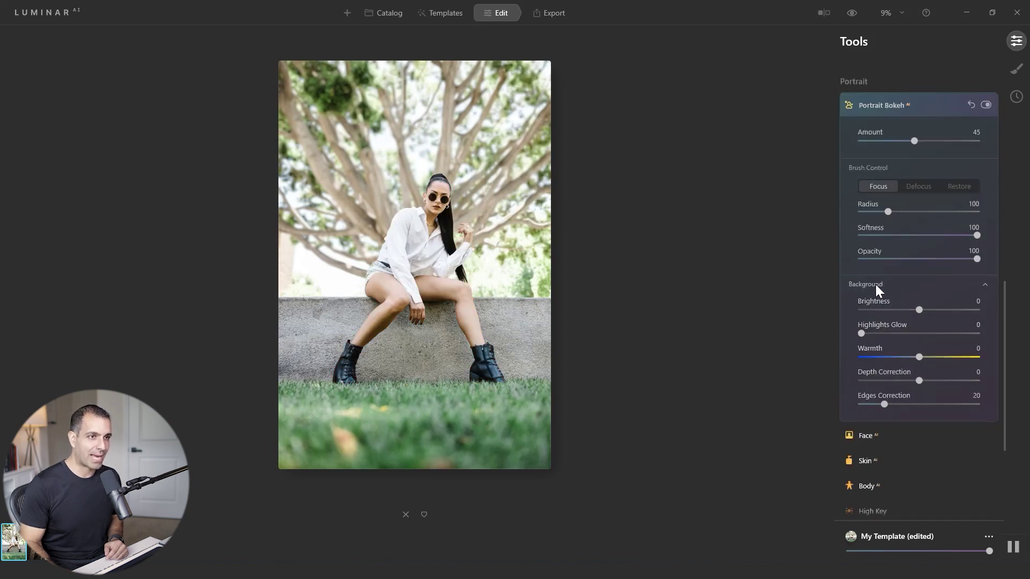
left_click_drag(915, 141, 954, 140)
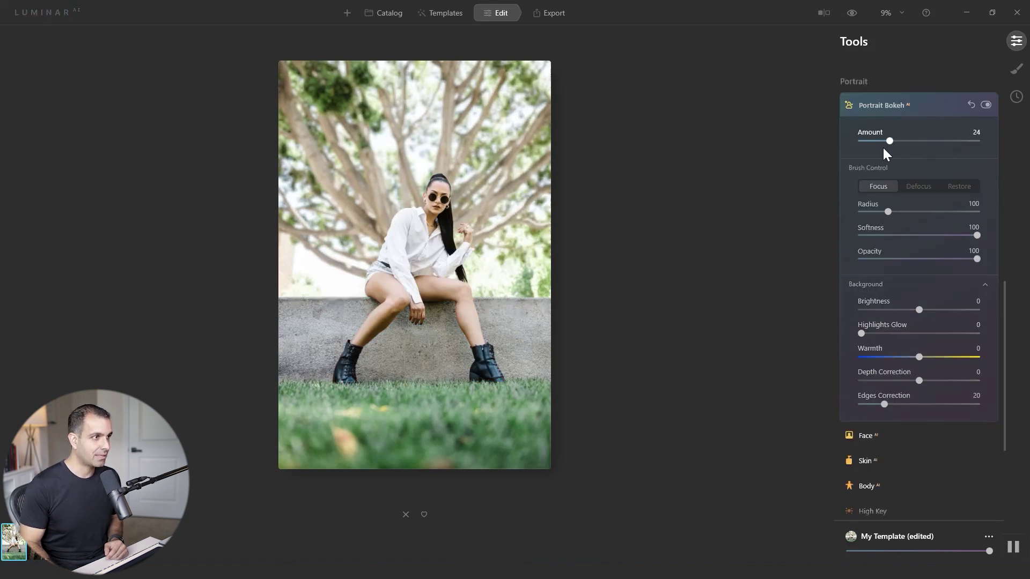
left_click_drag(883, 148, 917, 156)
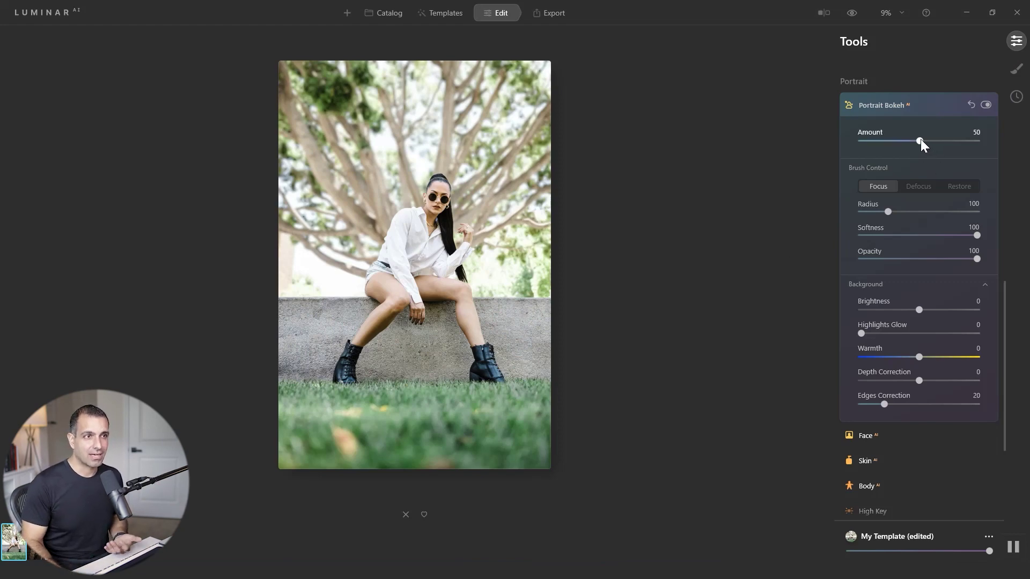
mouse_move(920, 140)
left_mouse_down()
mouse_move(876, 140)
mouse_move(952, 143)
mouse_move(913, 146)
left_mouse_up()
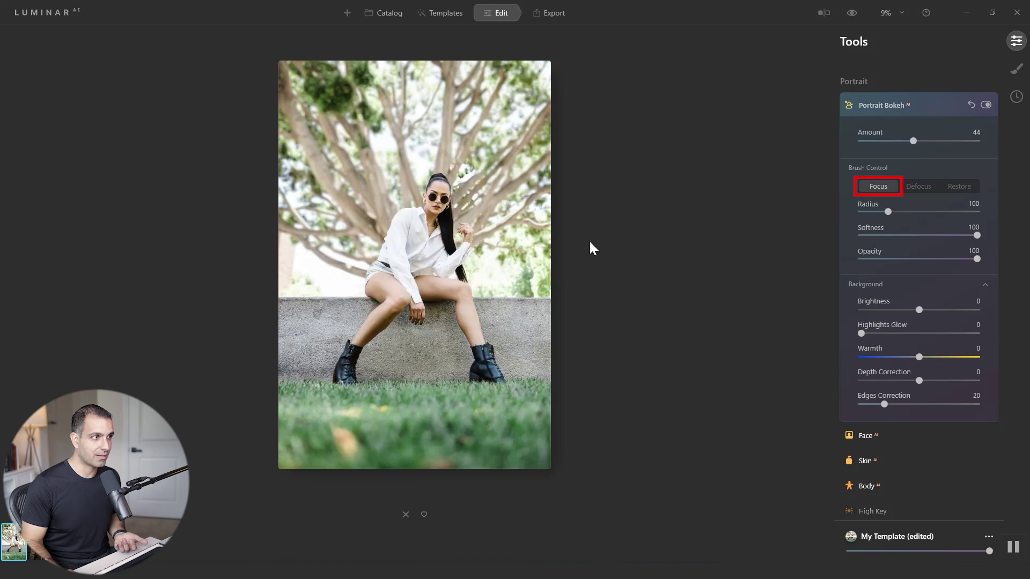
Erase the stray focus in the tree above her head with the Defocus brush.
left_click_drag(462, 180, 477, 204)
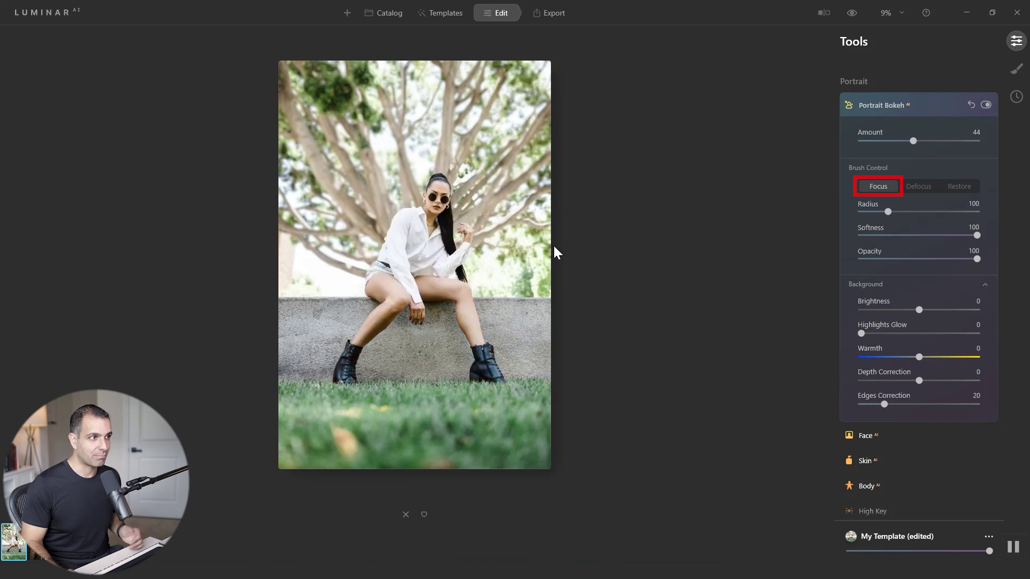
left_click(919, 187)
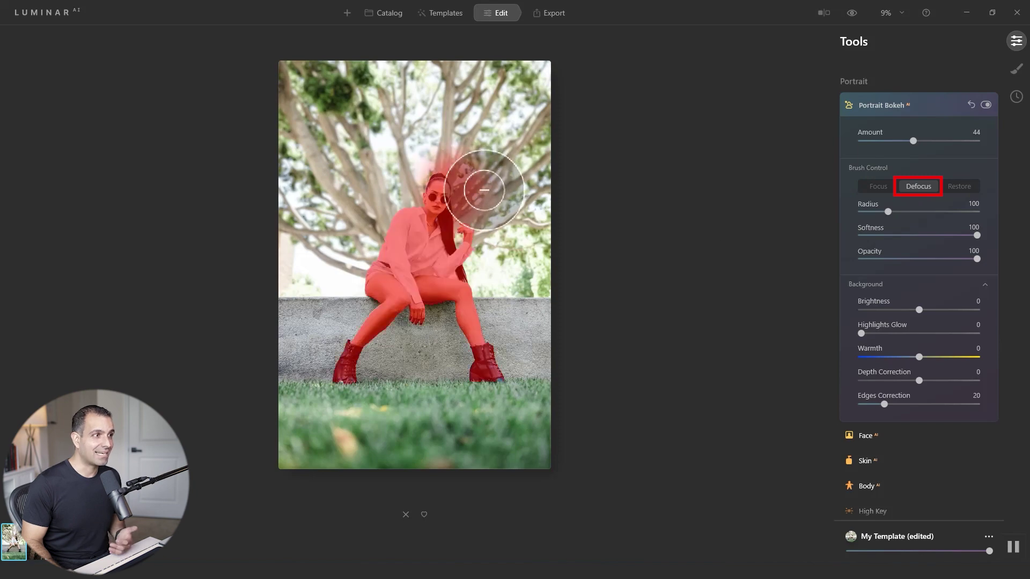
mouse_move(484, 190)
left_mouse_down()
mouse_move(471, 195)
mouse_move(437, 150)
mouse_move(472, 184)
mouse_move(427, 152)
mouse_move(517, 202)
left_mouse_up()
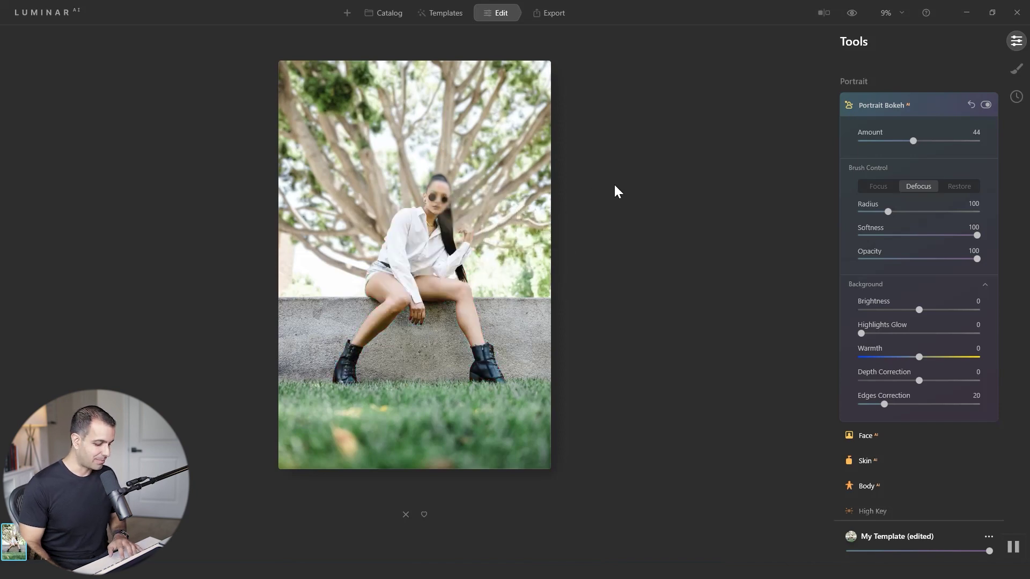
With a Radius 40, Softness 20 brush, paint Focus over her face and body.
key("bracketleft")
key("bracketleft")
key("bracketleft")
key("bracketleft")
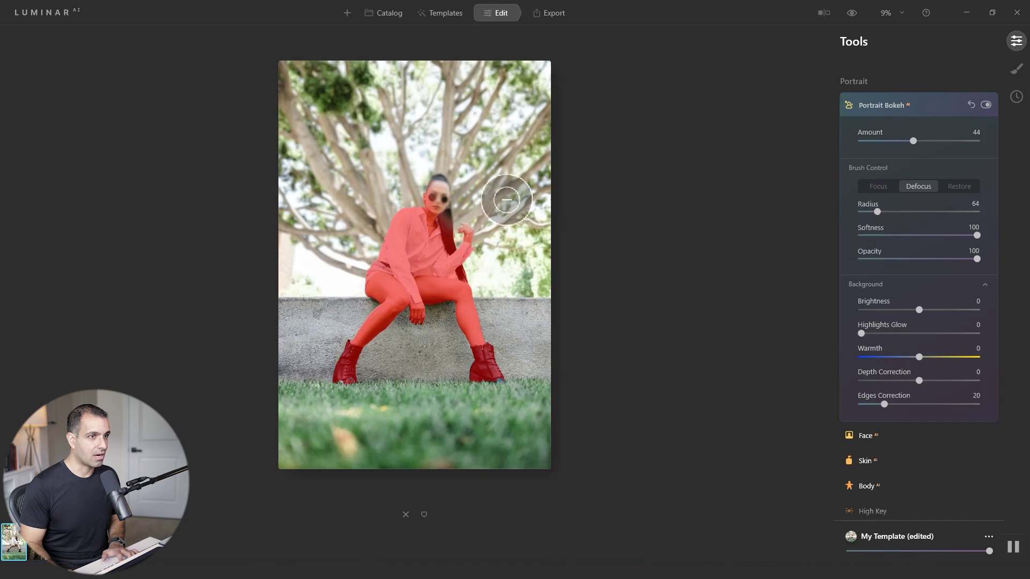
left_click_drag(892, 235, 900, 236)
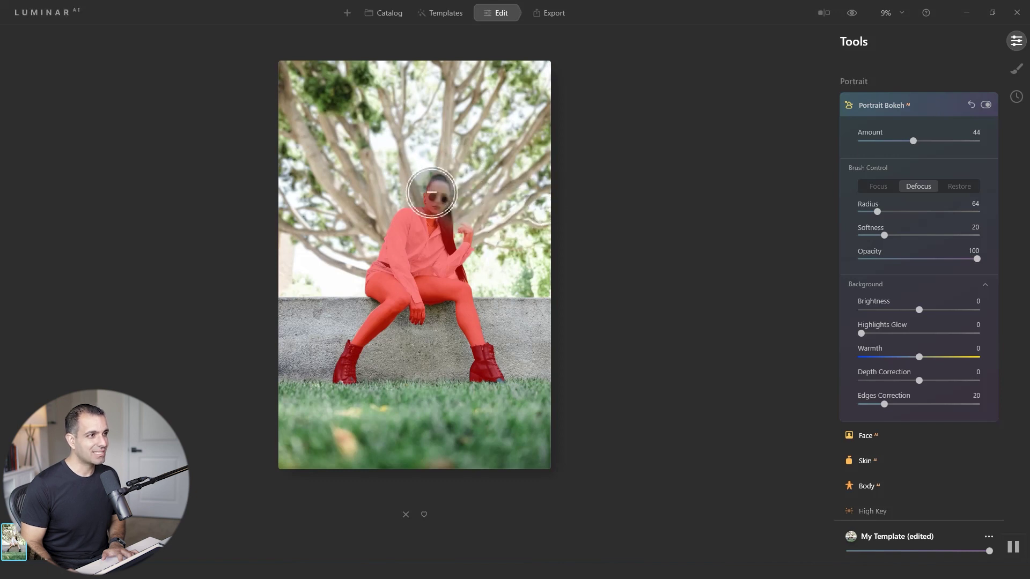
key("bracketleft")
key("bracketleft")
key("bracketleft")
left_click(877, 186)
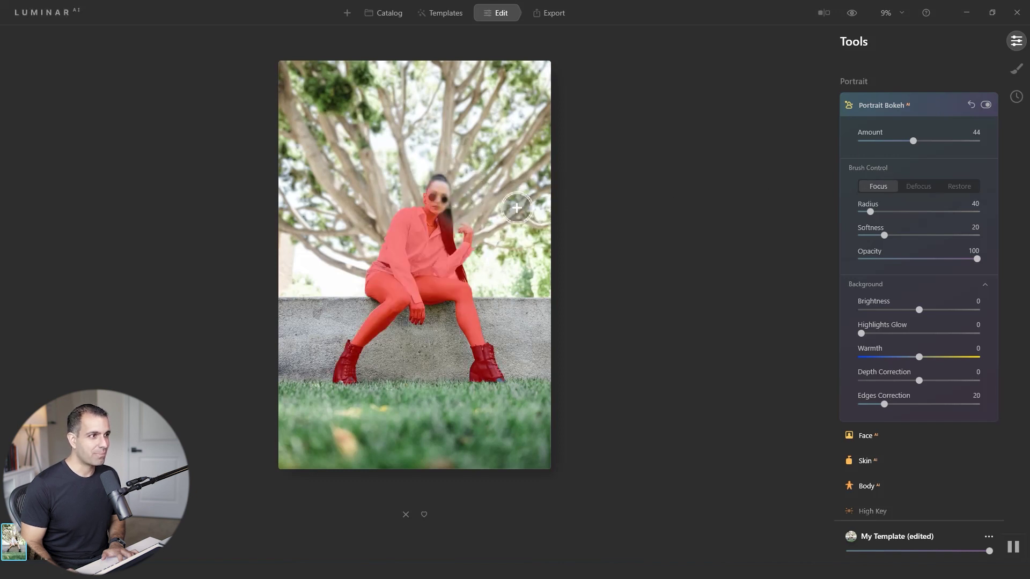
mouse_move(437, 188)
left_mouse_down()
mouse_move(436, 209)
mouse_move(448, 215)
left_mouse_up()
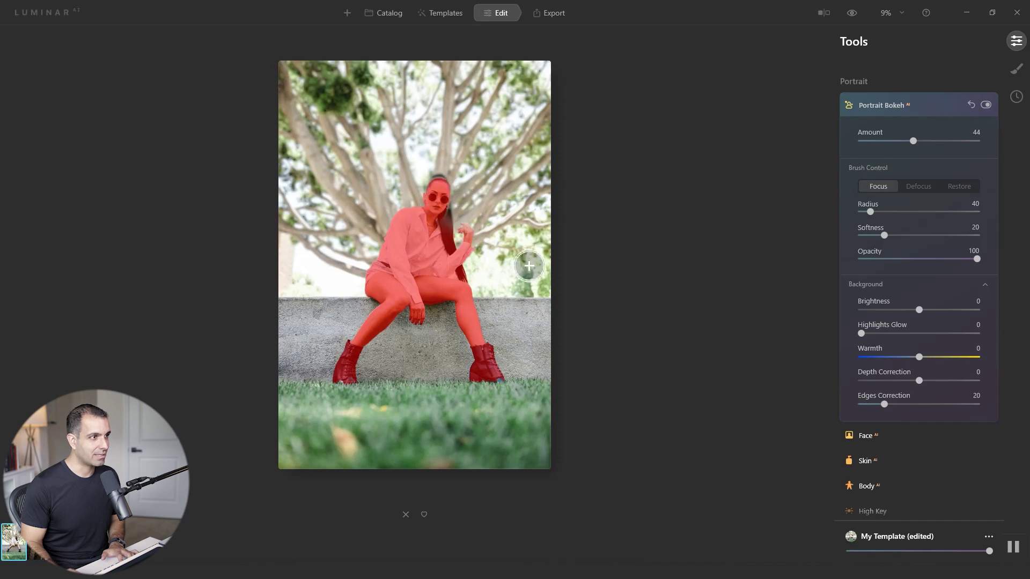
left_click_drag(474, 262, 469, 298)
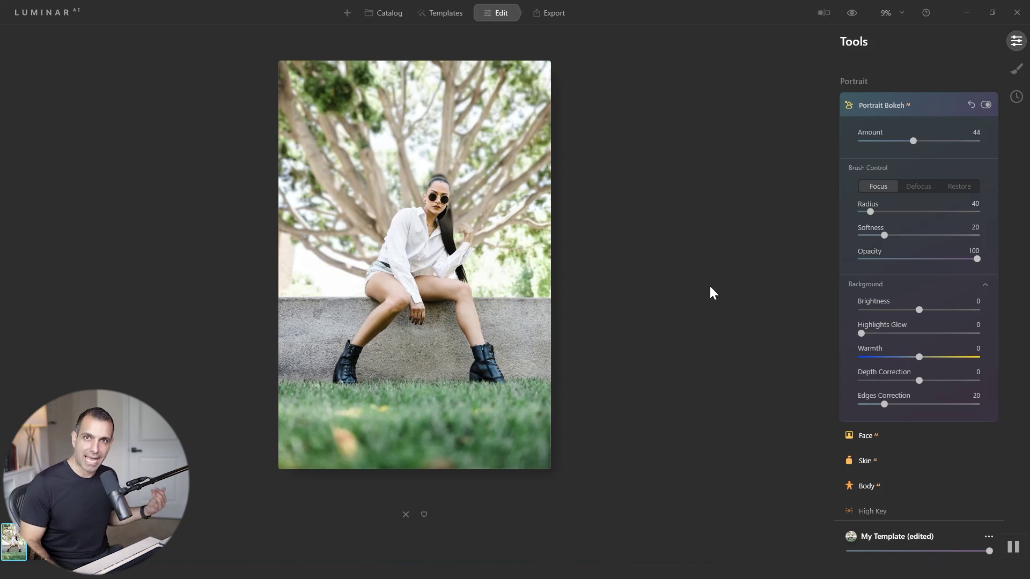
left_click(960, 188)
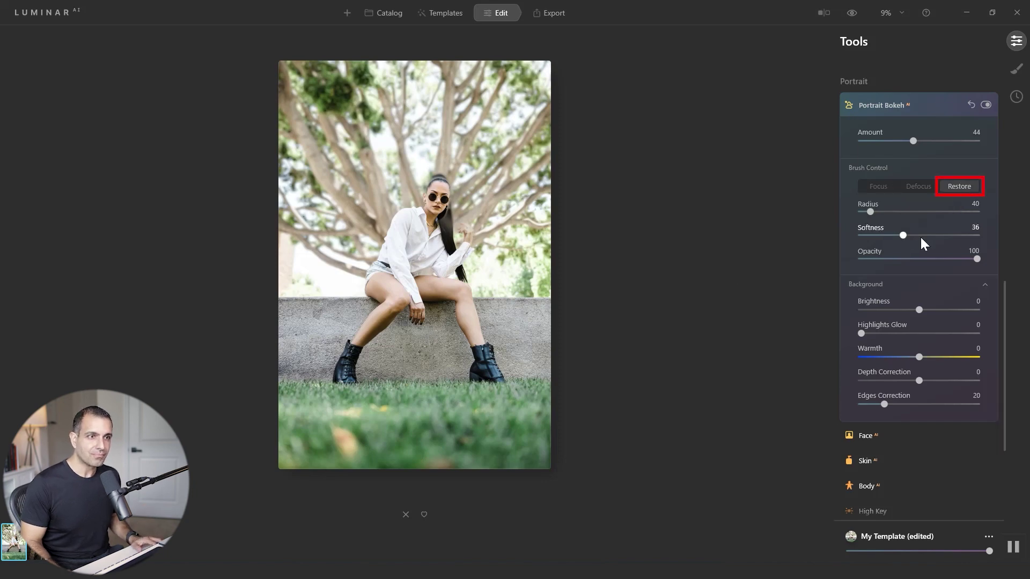
Restore original detail on her head with a Radius 76, Softness 60 brush, then lower Amount to 41.
left_click_drag(884, 235, 932, 234)
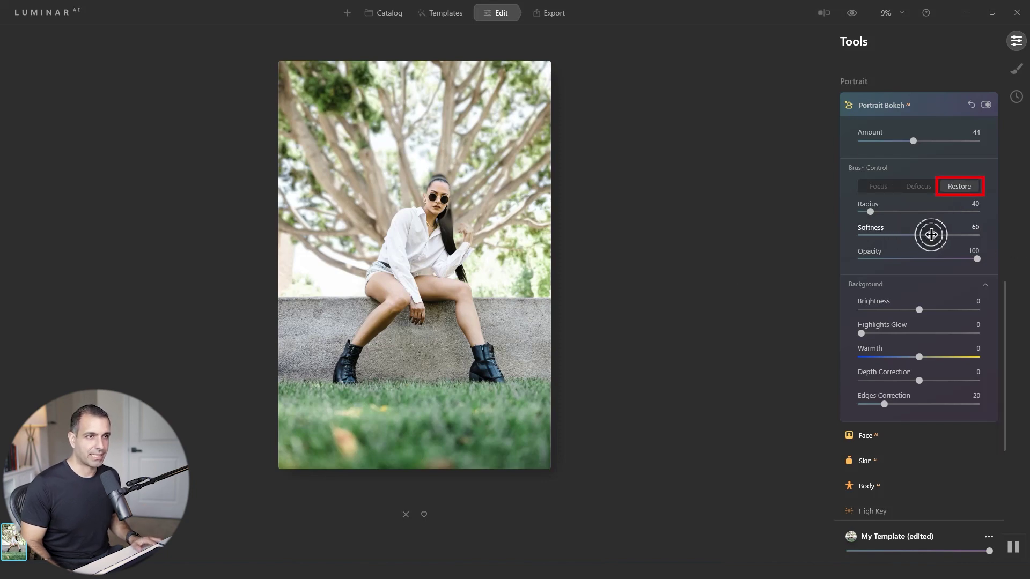
key("bracketright")
key("bracketright")
key("bracketright")
key("bracketright")
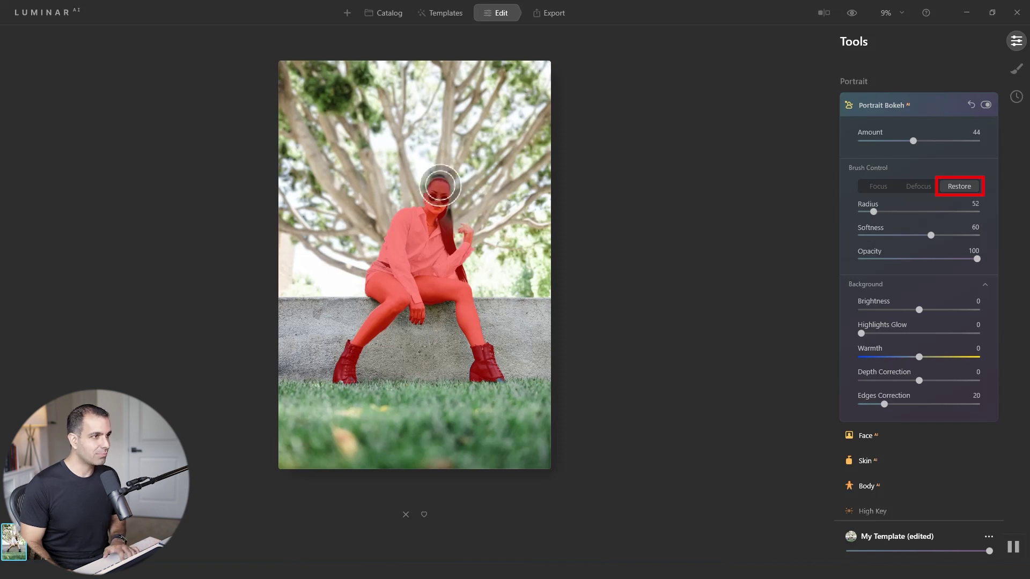
mouse_move(448, 201)
left_mouse_down()
mouse_move(452, 218)
mouse_move(448, 177)
mouse_move(449, 230)
left_mouse_up()
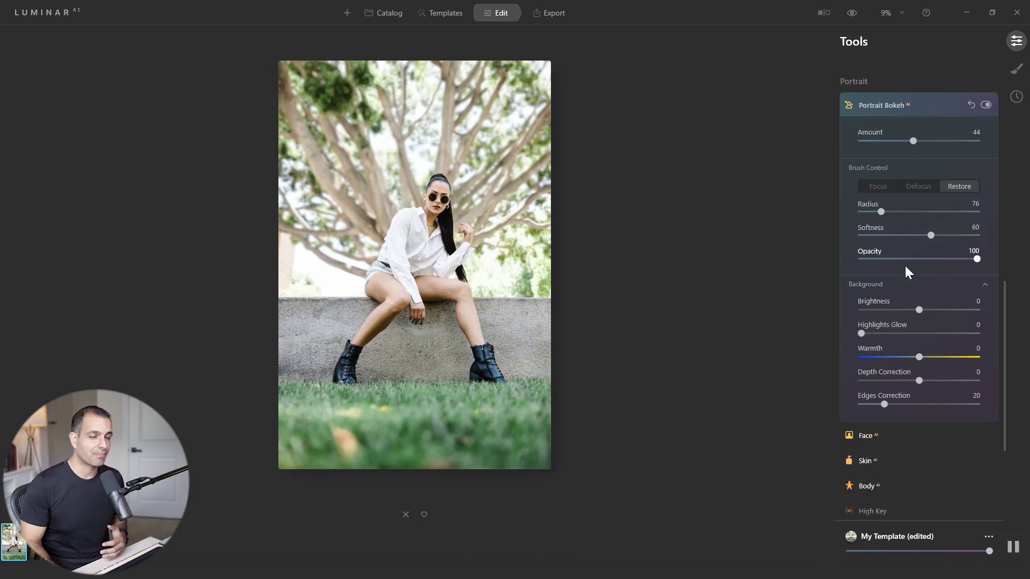
mouse_move(912, 140)
left_mouse_down()
mouse_move(844, 142)
mouse_move(909, 149)
left_mouse_up()
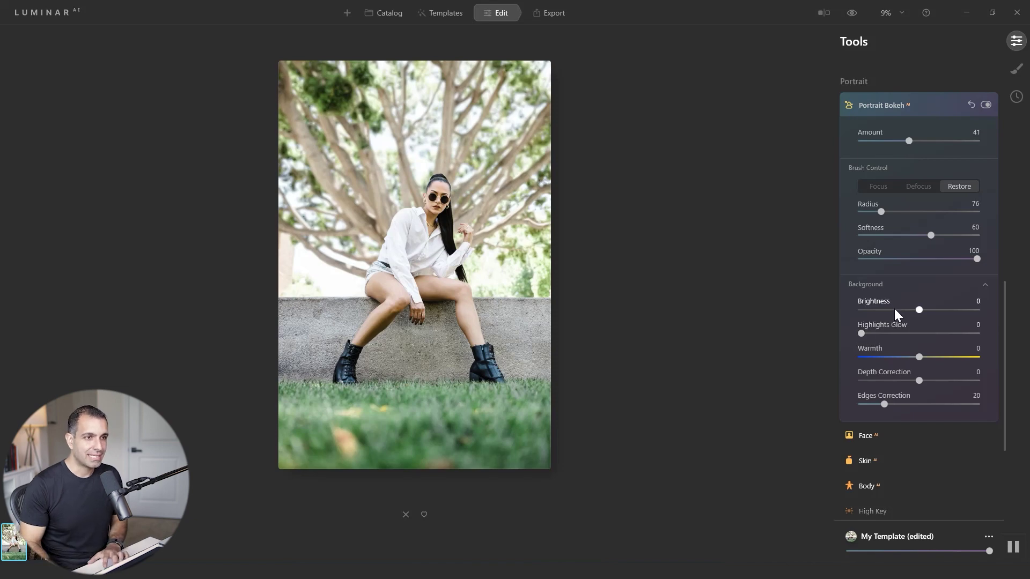
Set the blurred background's Brightness to 30 and Highlights Glow to 25.
left_click_drag(916, 310, 928, 310)
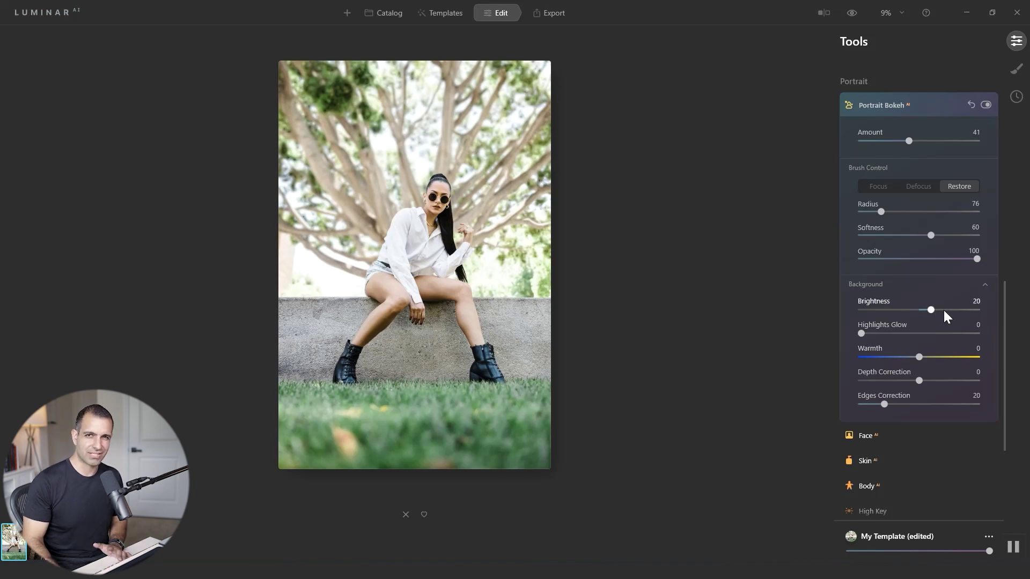
left_click_drag(928, 312, 988, 308)
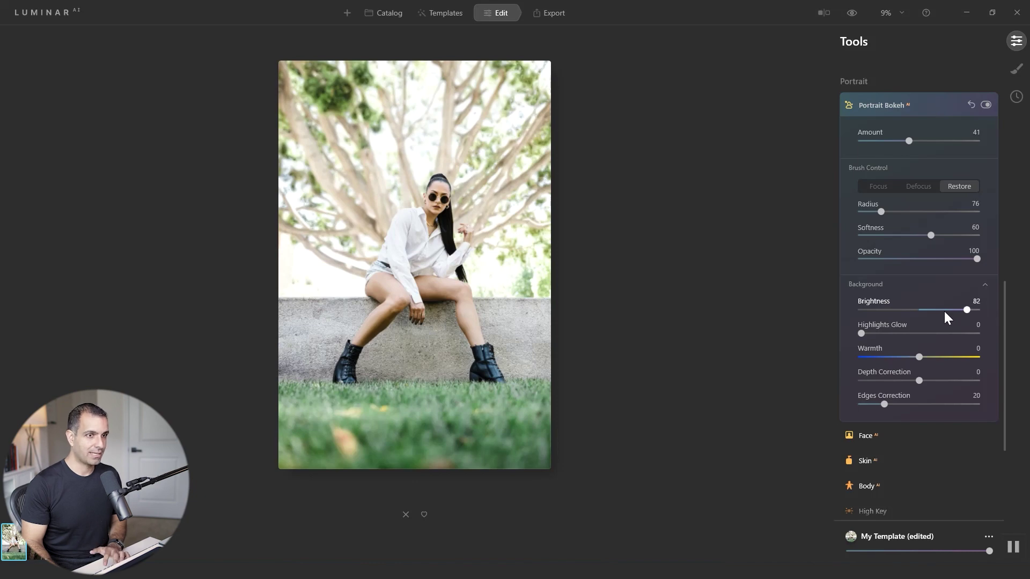
left_click_drag(944, 311, 1015, 320)
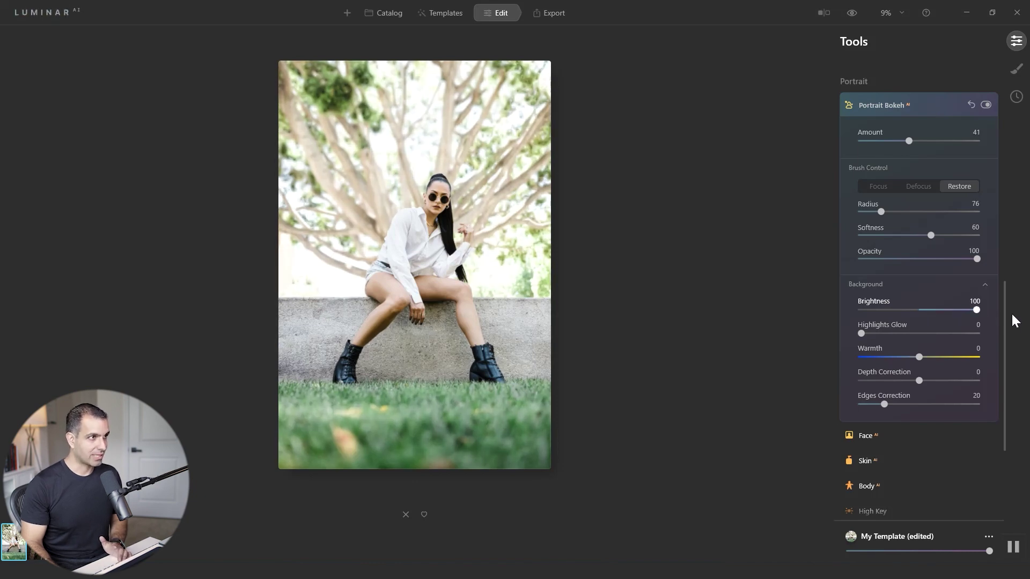
left_click_drag(966, 315, 933, 315)
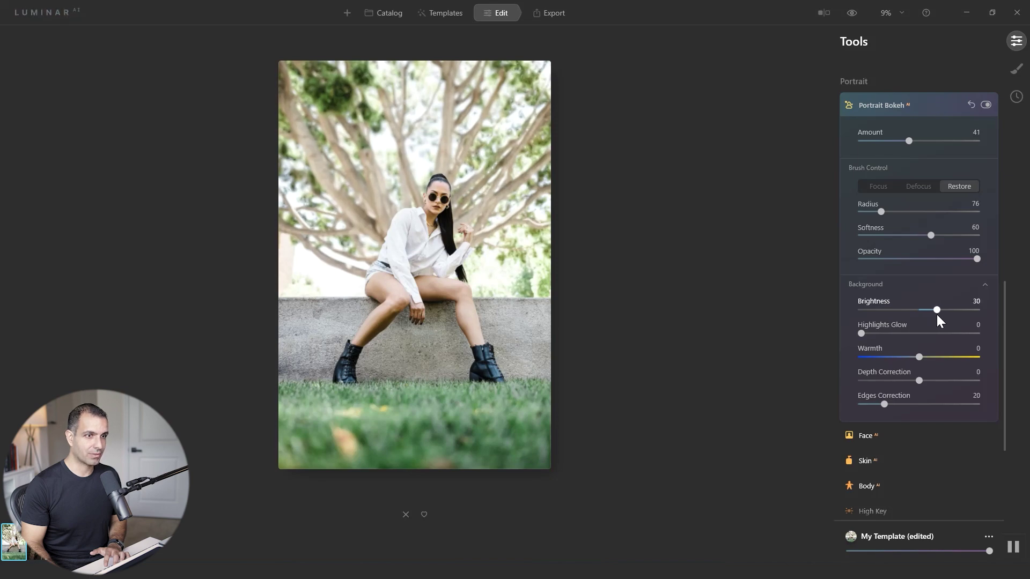
left_click_drag(940, 313, 940, 311)
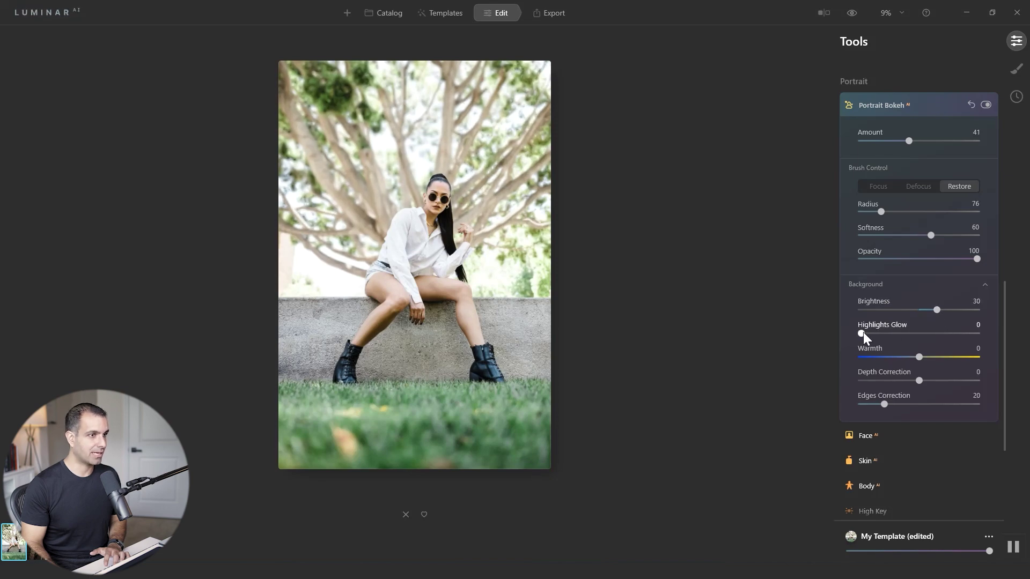
left_click_drag(860, 333, 886, 339)
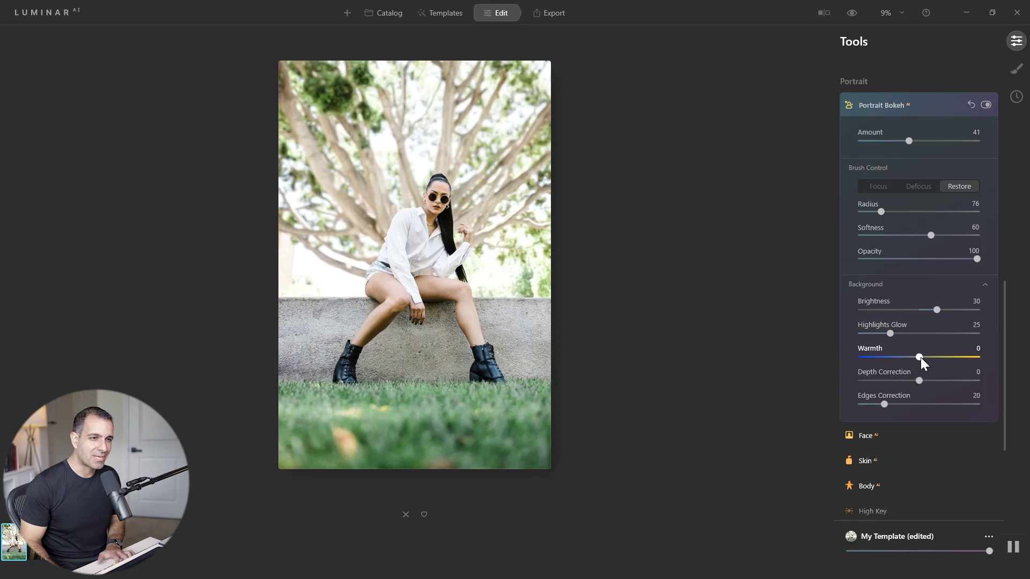
Keep Warmth at 0, set Depth Correction to about -16 and the blur Amount to 46.
mouse_move(920, 357)
left_mouse_down()
mouse_move(857, 367)
mouse_move(987, 367)
mouse_move(920, 372)
mouse_move(915, 357)
left_mouse_up()
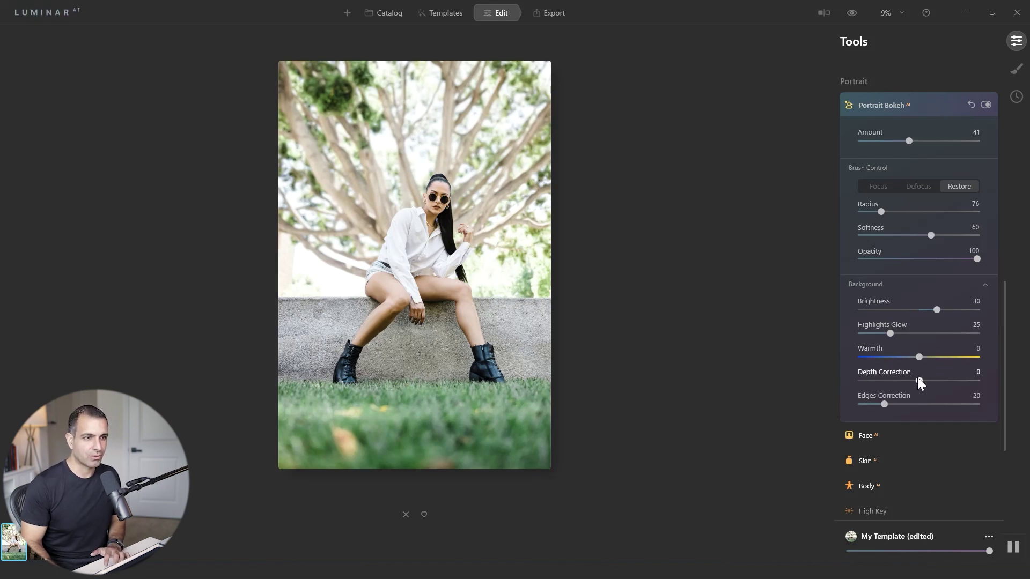
left_click_drag(918, 381, 914, 386)
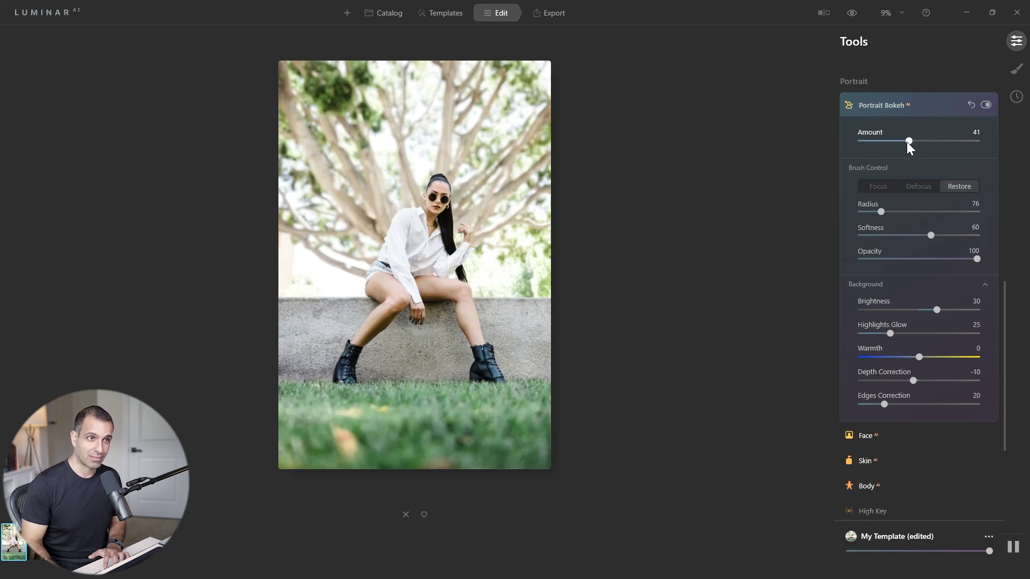
mouse_move(926, 144)
left_mouse_down()
mouse_move(912, 143)
mouse_move(928, 146)
left_mouse_up()
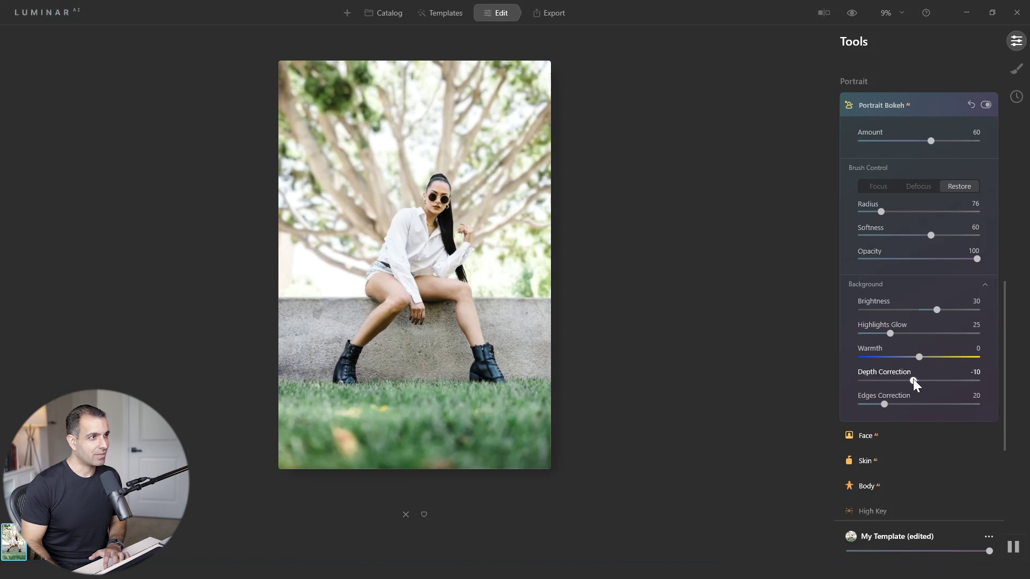
mouse_move(910, 381)
left_mouse_down()
mouse_move(888, 382)
mouse_move(933, 386)
mouse_move(911, 384)
left_mouse_up()
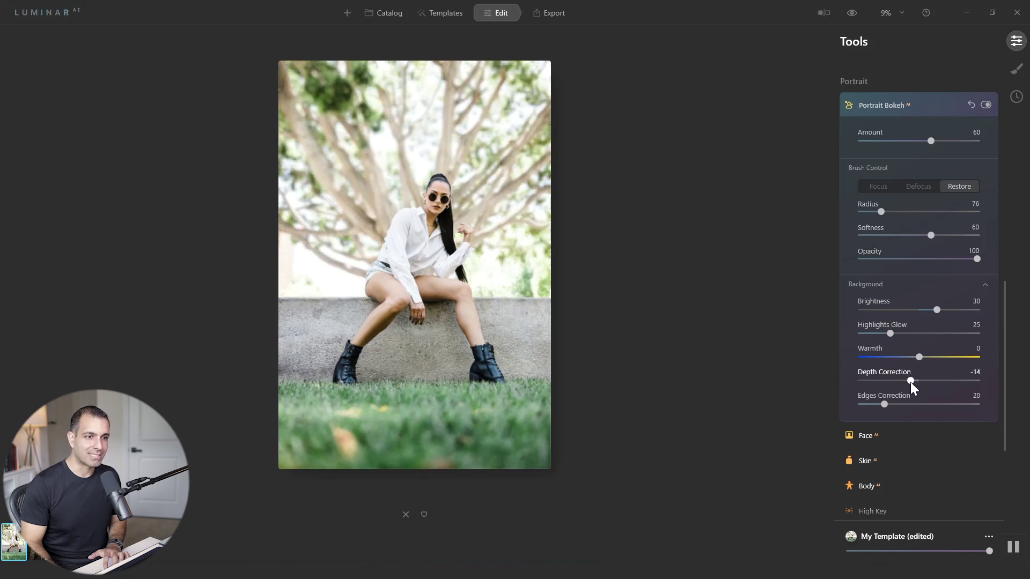
left_click_drag(930, 141, 912, 142)
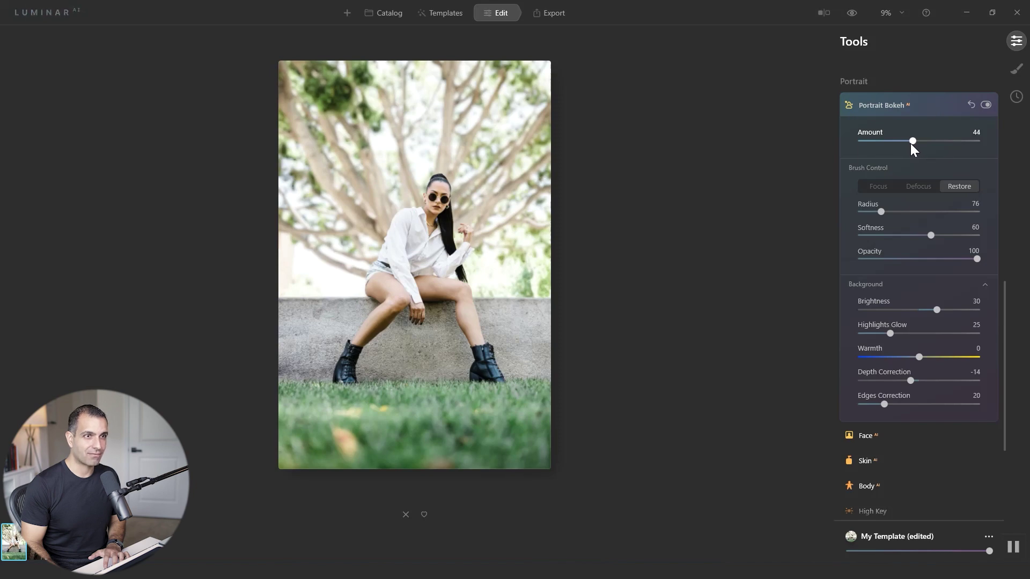
left_click_drag(912, 143, 914, 143)
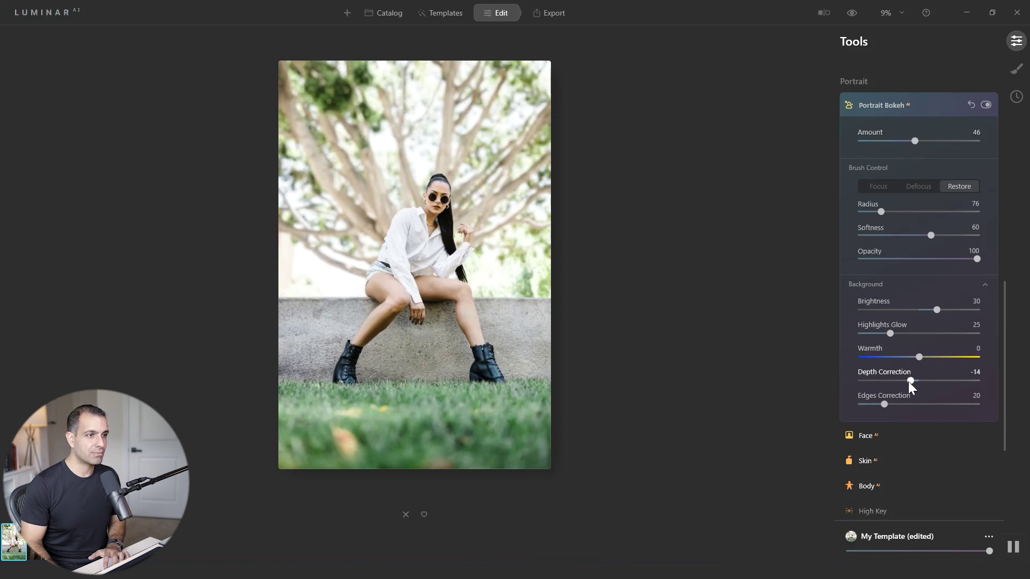
left_click_drag(910, 383, 910, 386)
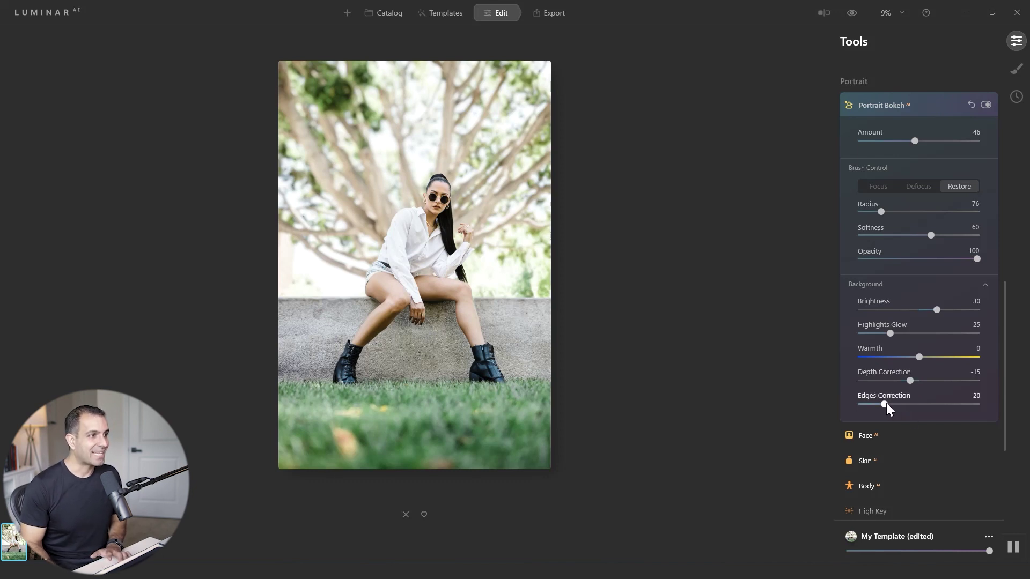
Zoom in on her face, compare Edges Correction from 0 to 100, and settle it at 14.
mouse_move(510, 232)
left_mouse_down()
mouse_move(471, 233)
mouse_move(494, 258)
left_mouse_up()
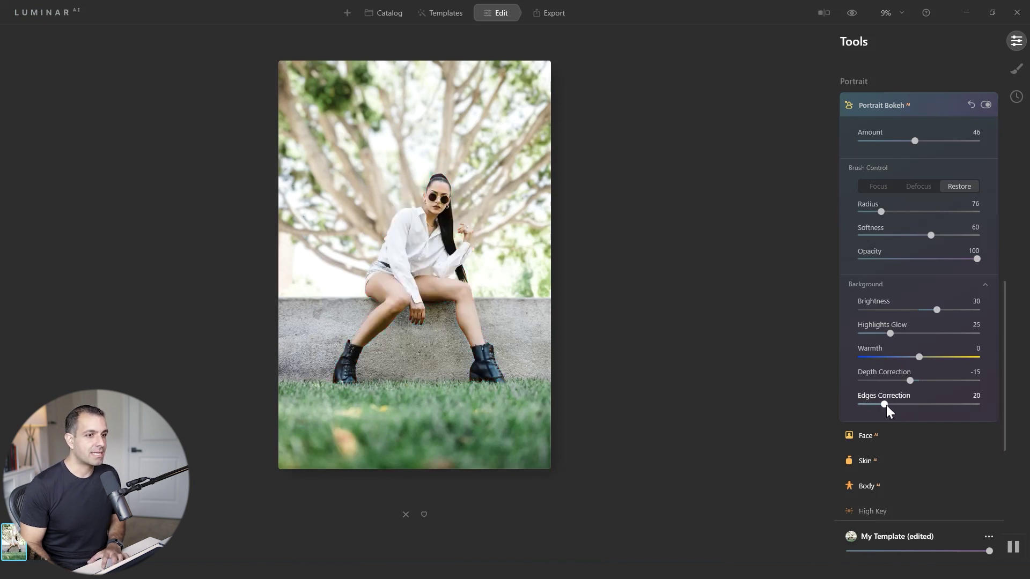
left_click_drag(884, 404, 872, 404)
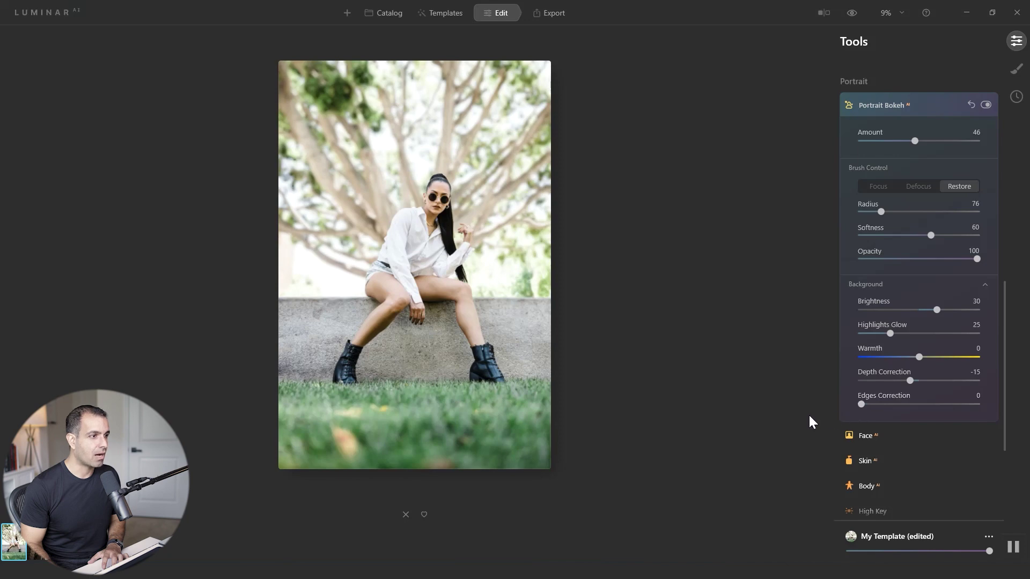
scroll(379, 264, "up", 3)
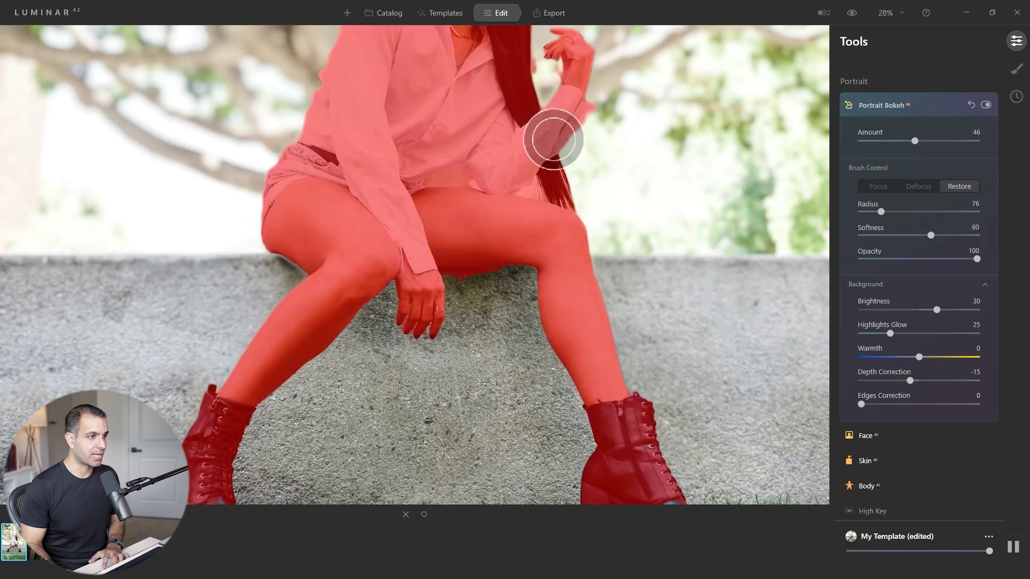
left_click_drag(655, 115, 646, 252)
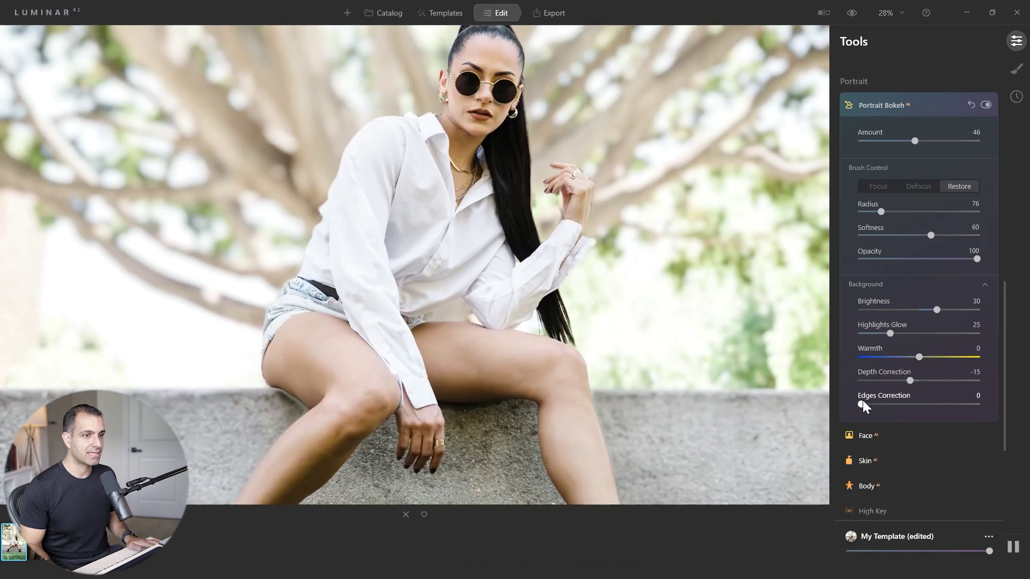
left_click_drag(862, 402, 901, 403)
left_click_drag(972, 408, 1025, 417)
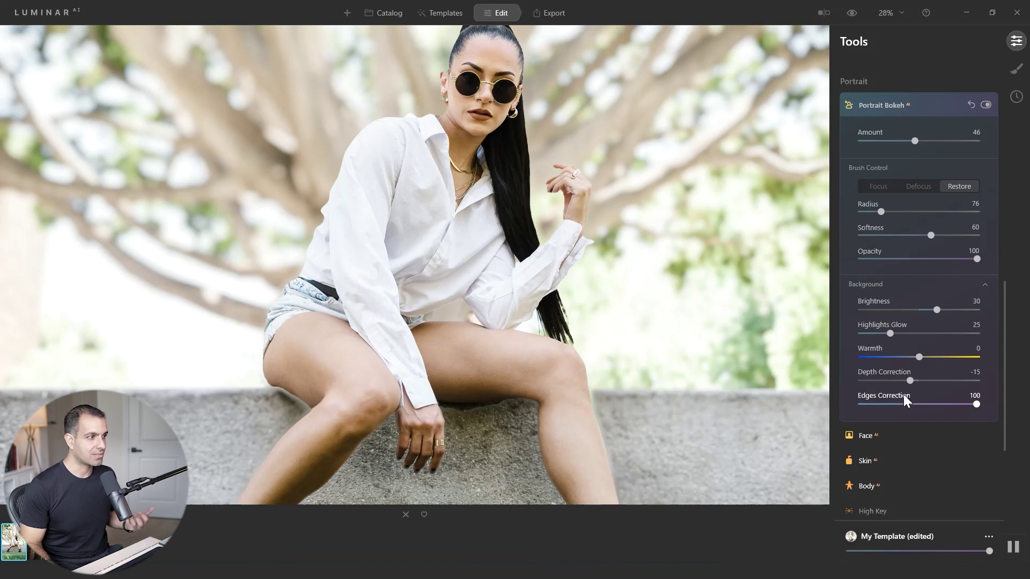
left_click_drag(895, 404, 884, 405)
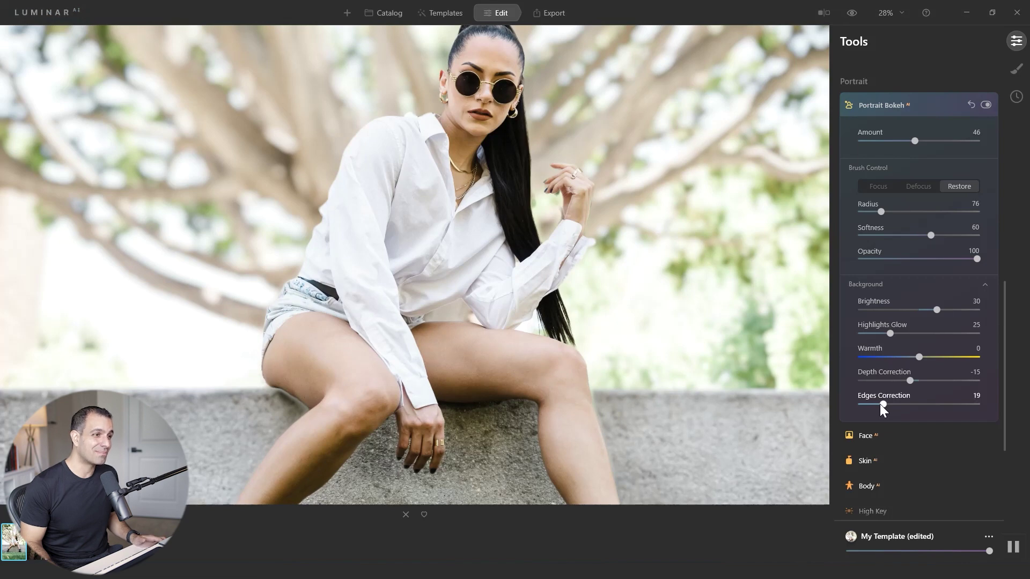
left_click_drag(881, 405, 877, 404)
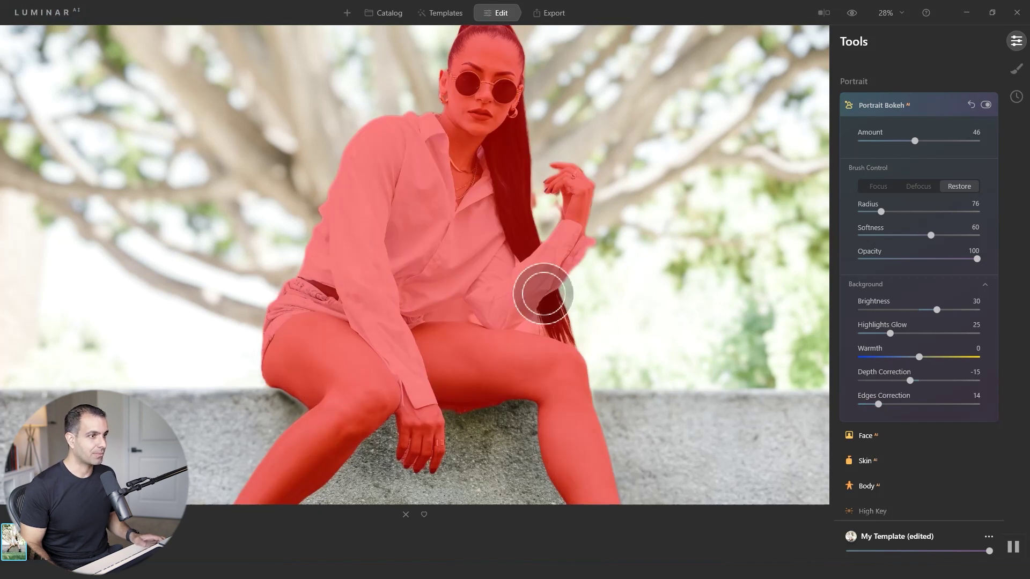
key("ctrl+minus")
Fit the photo, compare the unedited original with the bokeh version, and leave the full-window preview.
key("ctrl+minus")
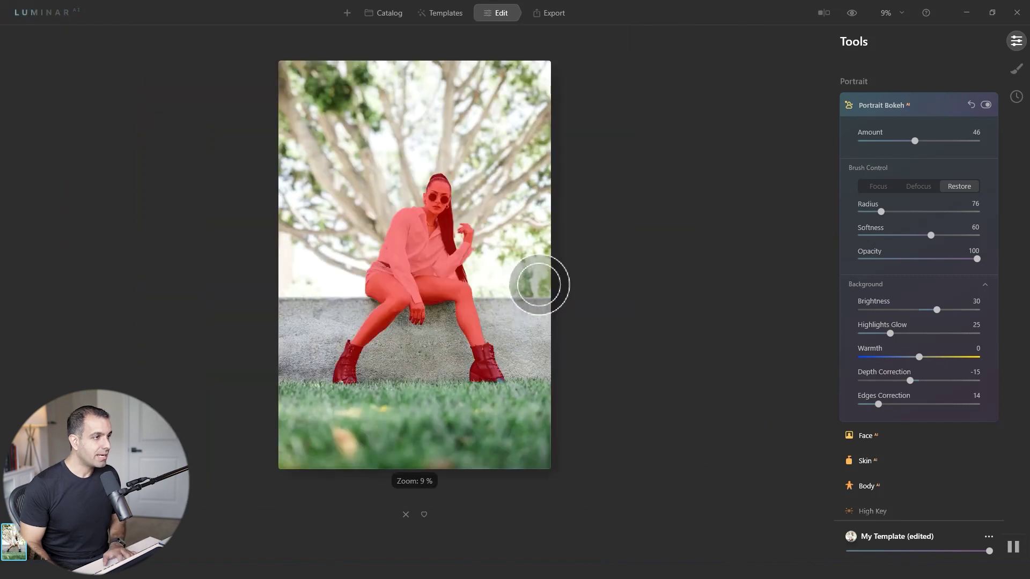
key("ctrl+plus")
key("ctrl+minus")
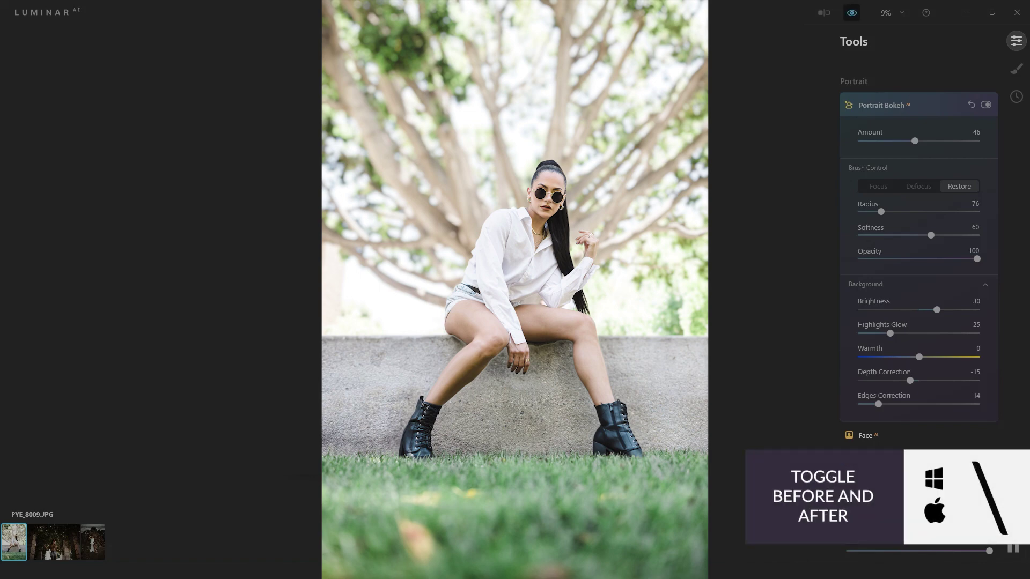
key("backslash")
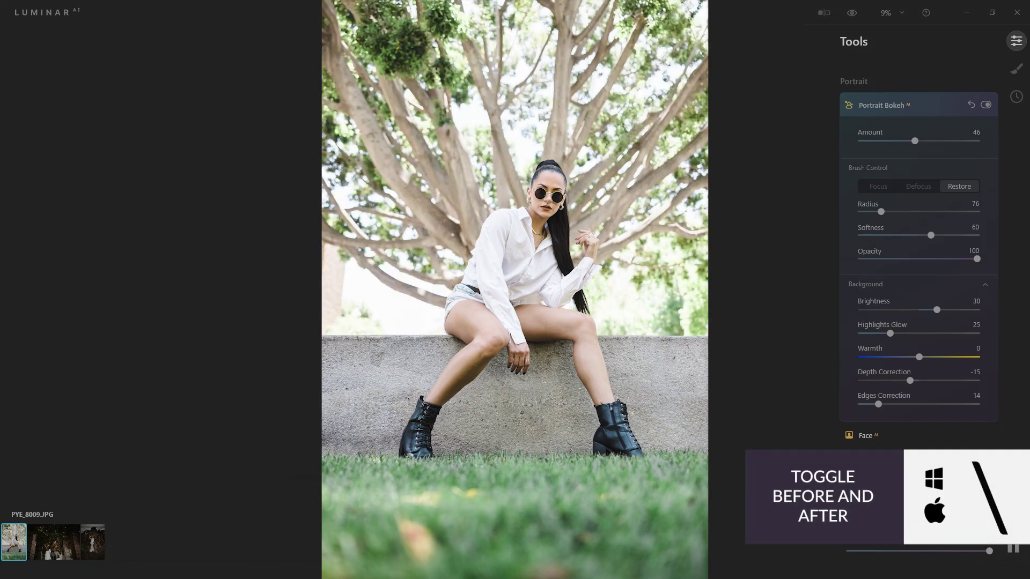
key("backslash")
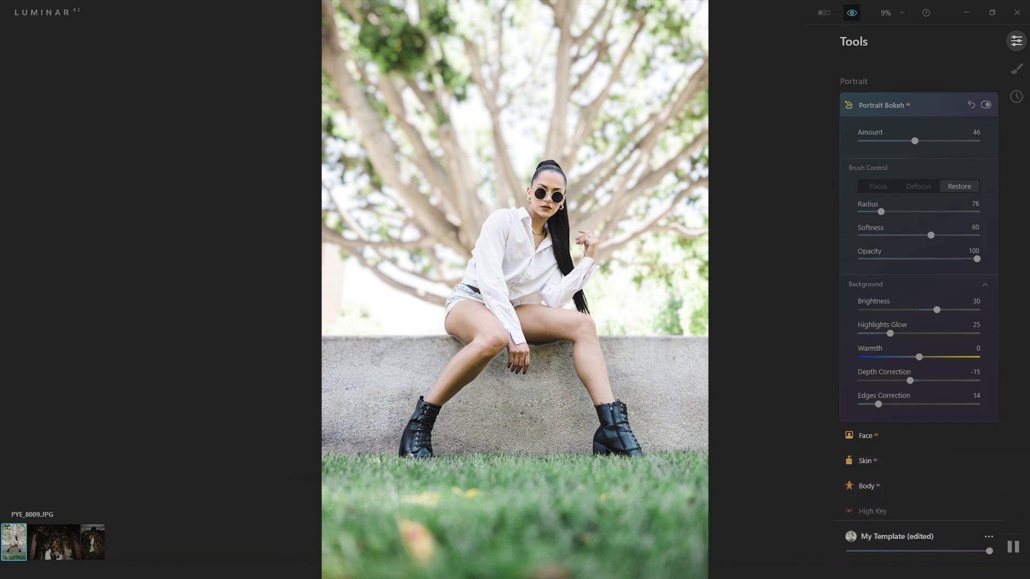
key("Escape")
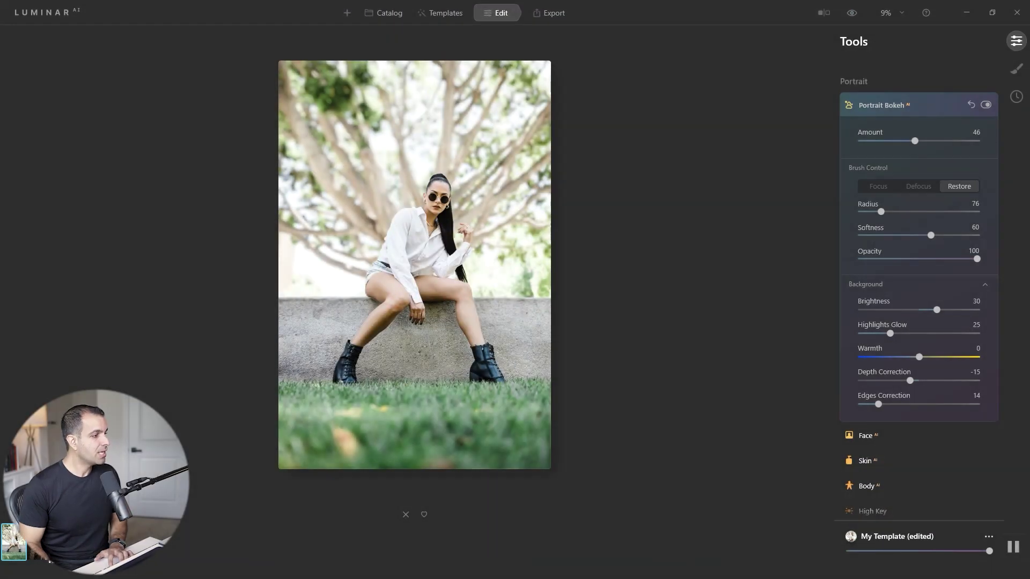
Step two photos forward in the filmstrip to the beach-rock image.
key("Right")
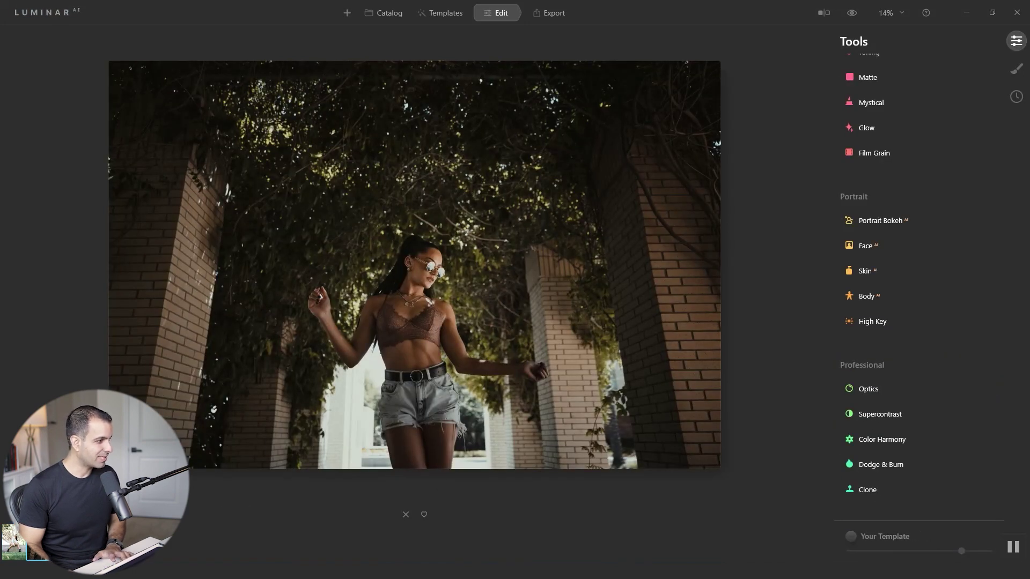
key("Right")
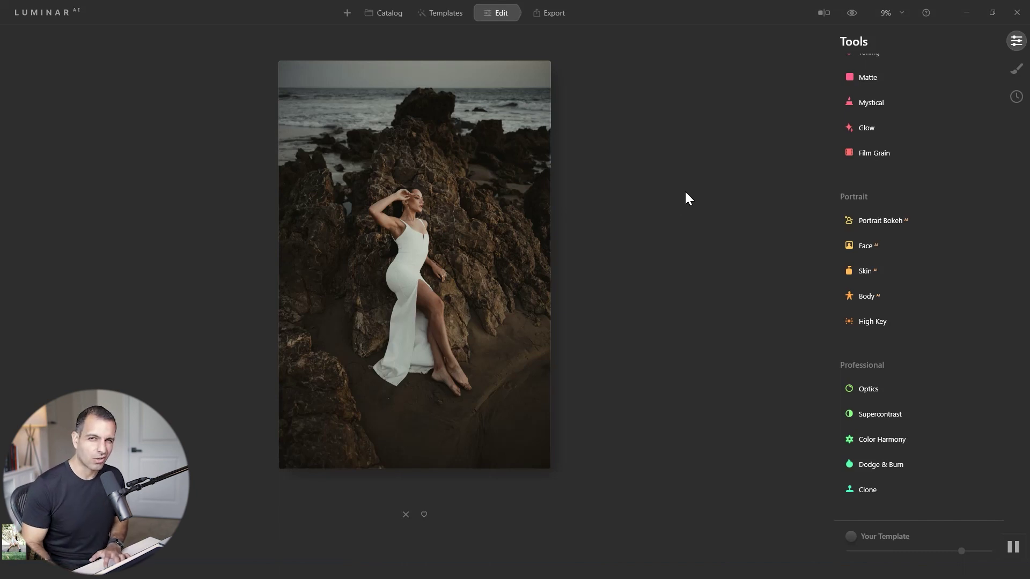
Apply Portrait Bokeh at Amount 70, Brightness 28, Highlights Glow 30, Depth Correction -25, Edges Correction 15.
left_click(876, 222)
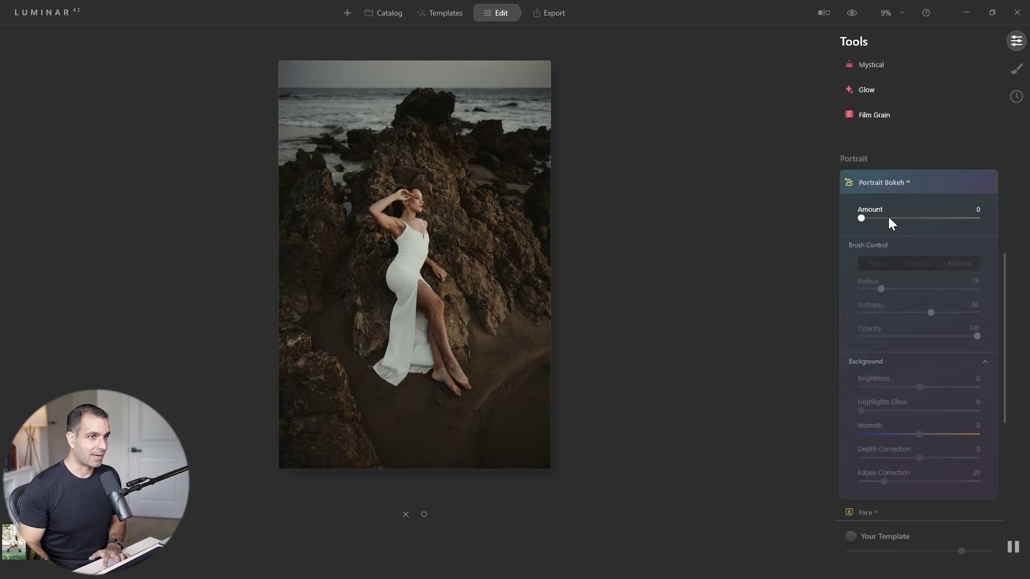
left_click_drag(891, 217, 943, 222)
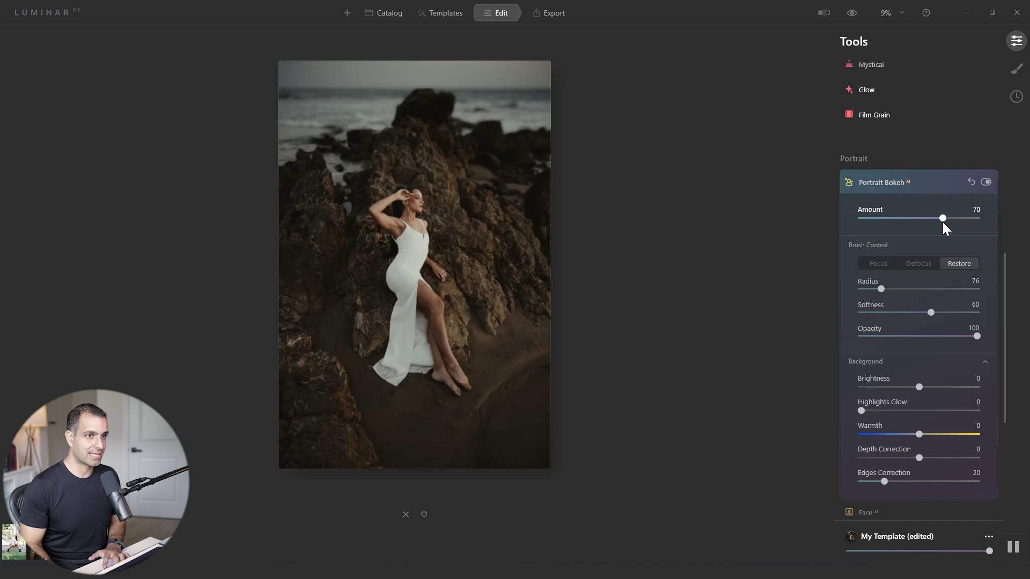
left_click_drag(919, 387, 934, 392)
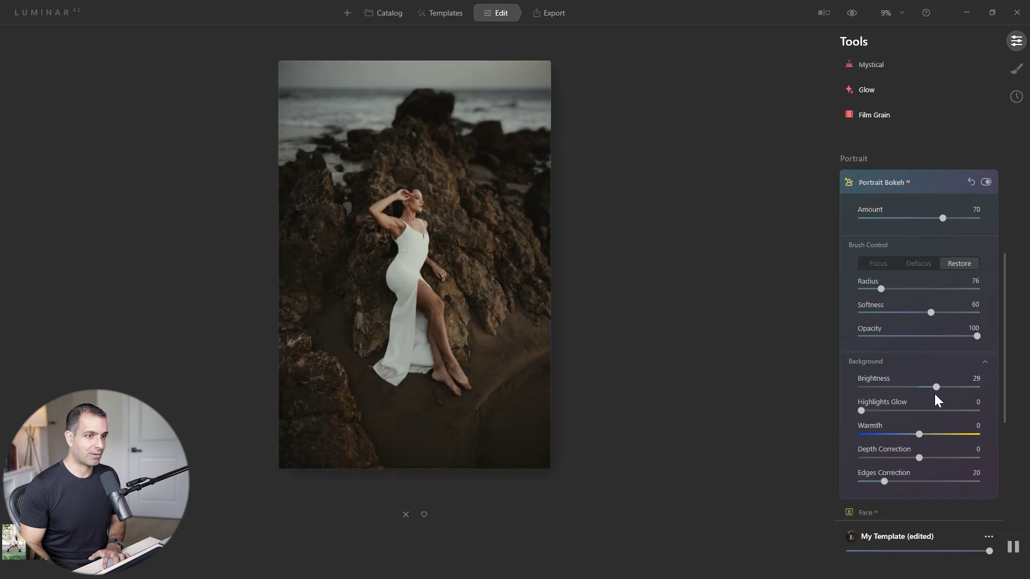
left_click_drag(862, 411, 896, 411)
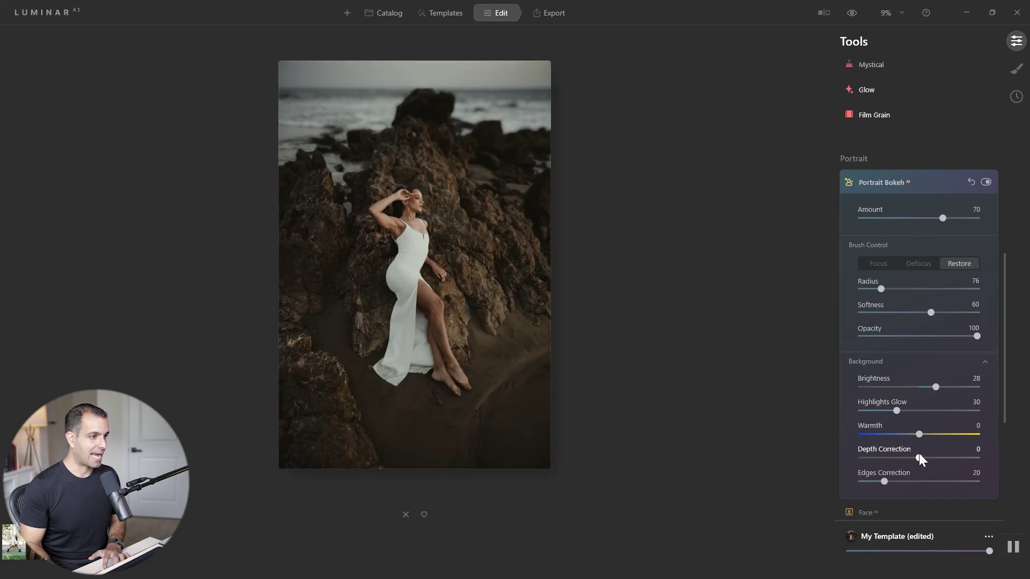
left_click_drag(918, 457, 906, 458)
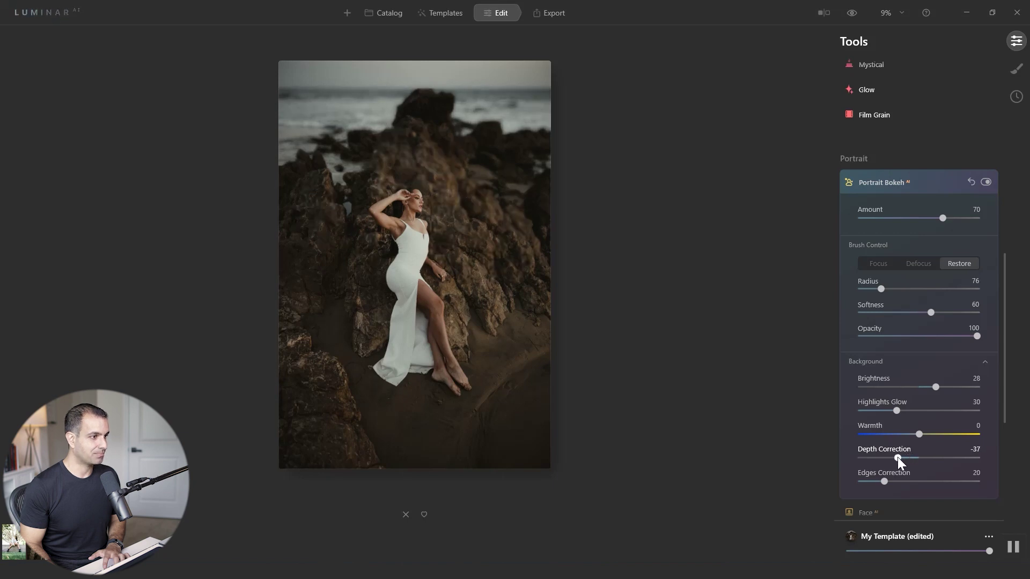
mouse_move(897, 458)
left_mouse_down()
mouse_move(882, 458)
mouse_move(903, 458)
left_mouse_up()
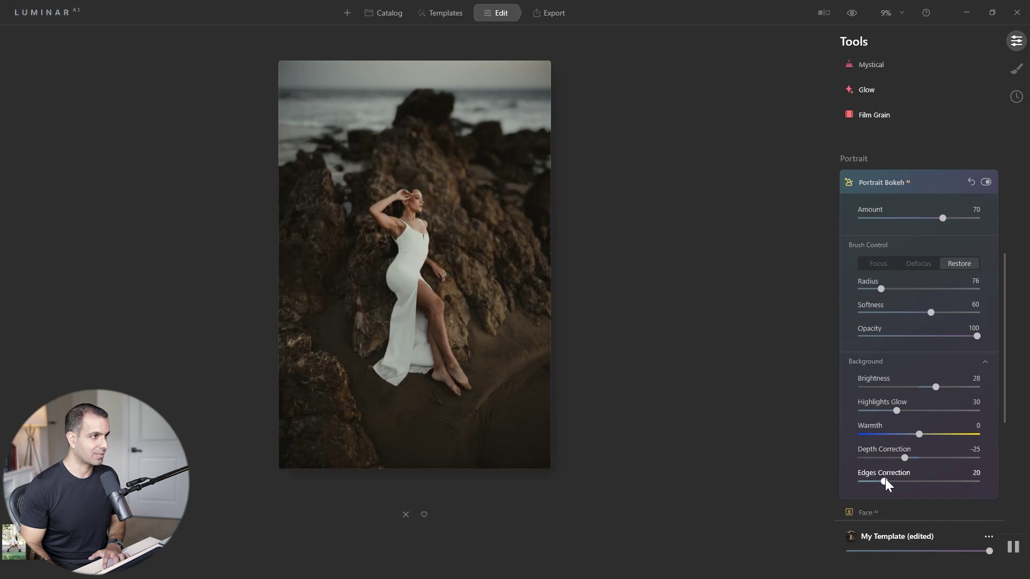
left_click_drag(883, 479, 880, 479)
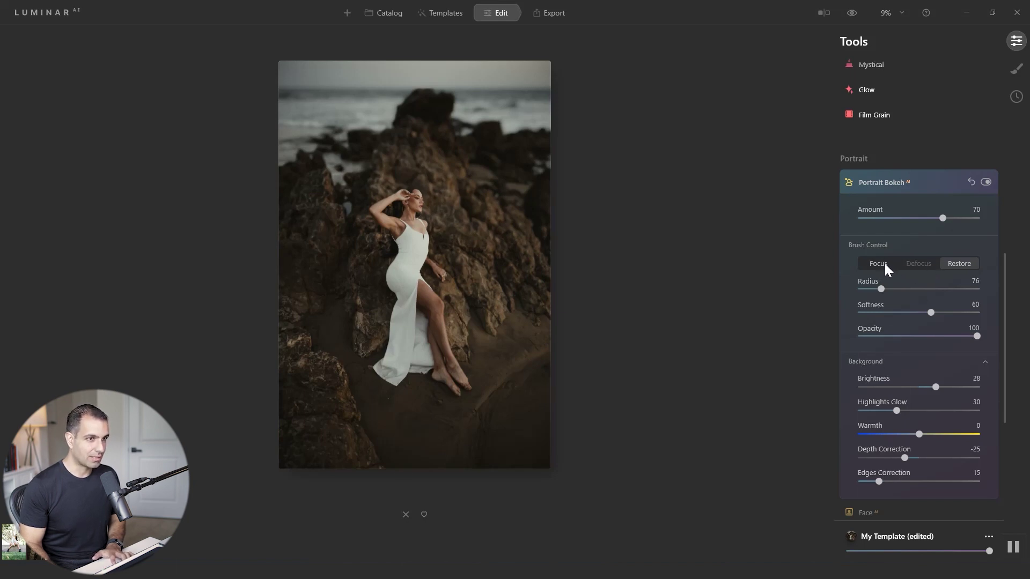
Paint Defocus blur over the sand at the bottom of the beach-rock photo, then set the brush to Focus.
left_click(915, 263)
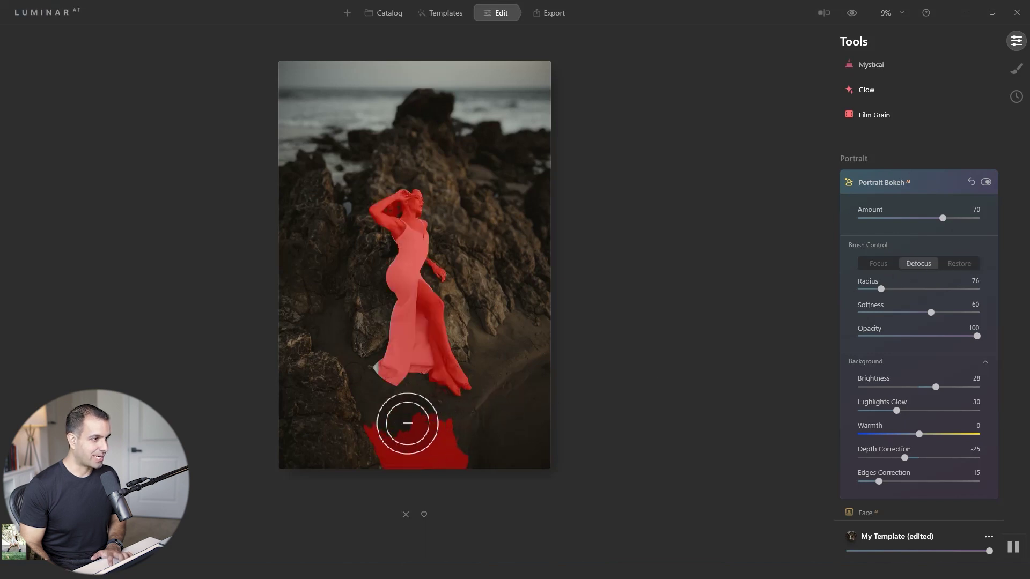
mouse_move(407, 423)
left_mouse_down()
mouse_move(360, 439)
mouse_move(370, 442)
mouse_move(363, 427)
mouse_move(375, 432)
mouse_move(392, 465)
mouse_move(399, 424)
mouse_move(419, 420)
mouse_move(420, 464)
left_mouse_up()
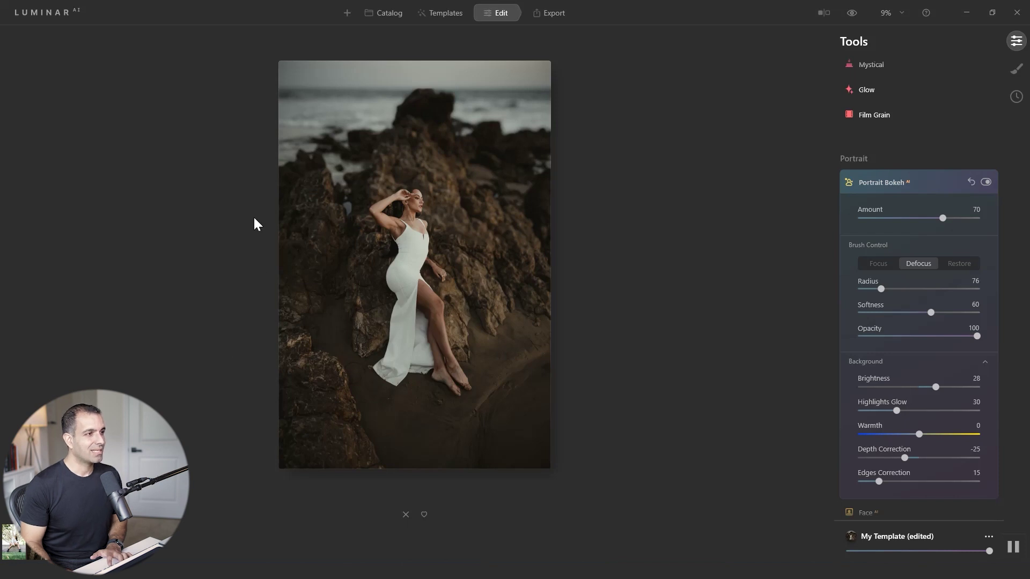
left_click(874, 263)
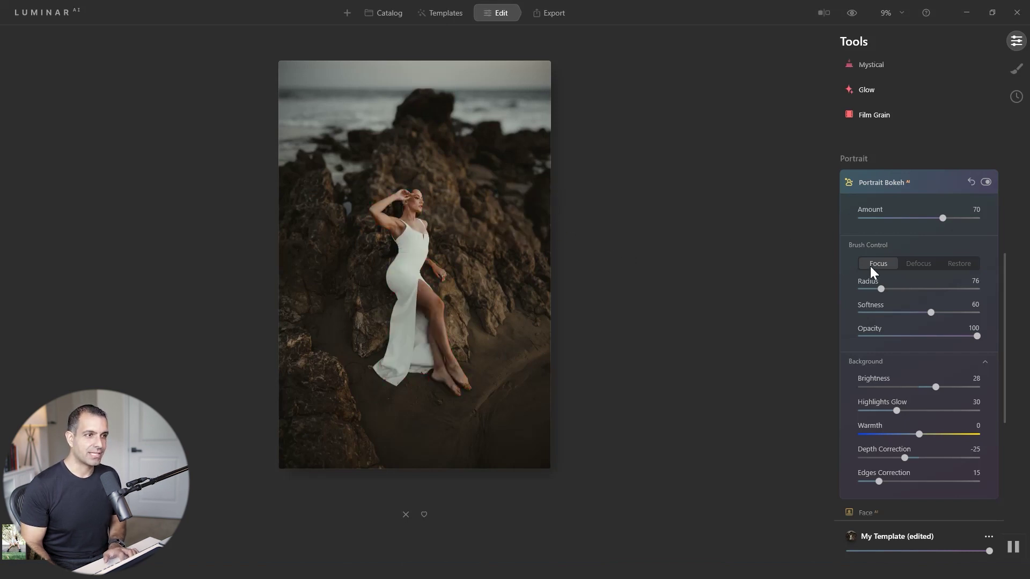
With a Radius 136, Softness 100 brush, paint Focus from the left edge to her head and set Amount to 100.
key("bracketright")
key("bracketright")
key("bracketright")
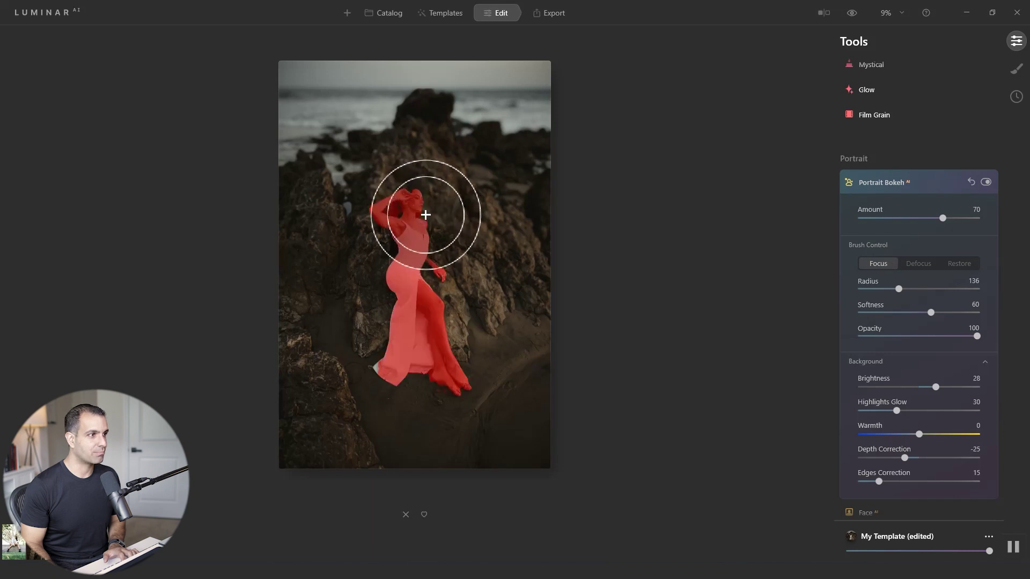
key("bracketright")
left_click_drag(930, 312, 981, 312)
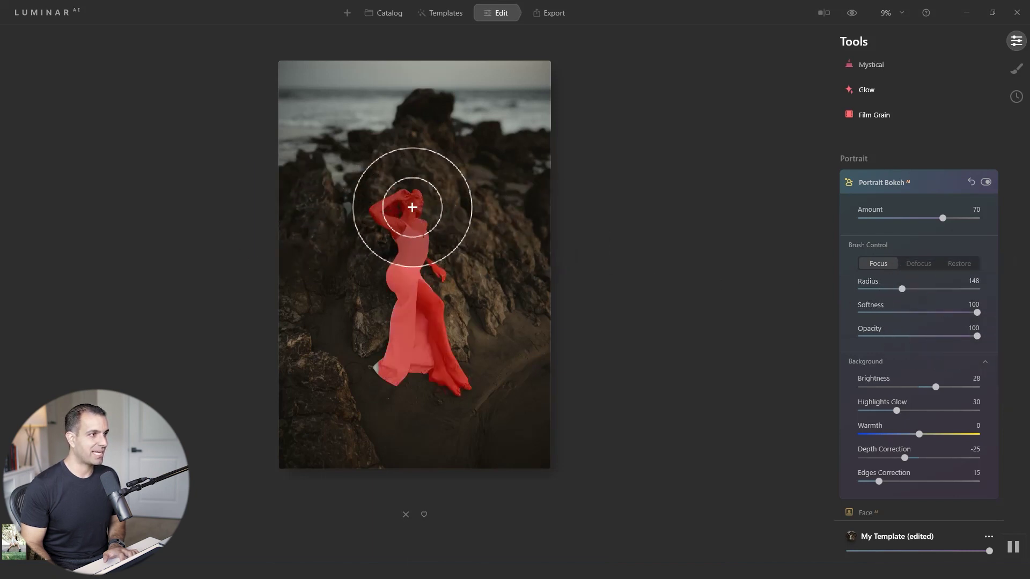
key("bracketleft")
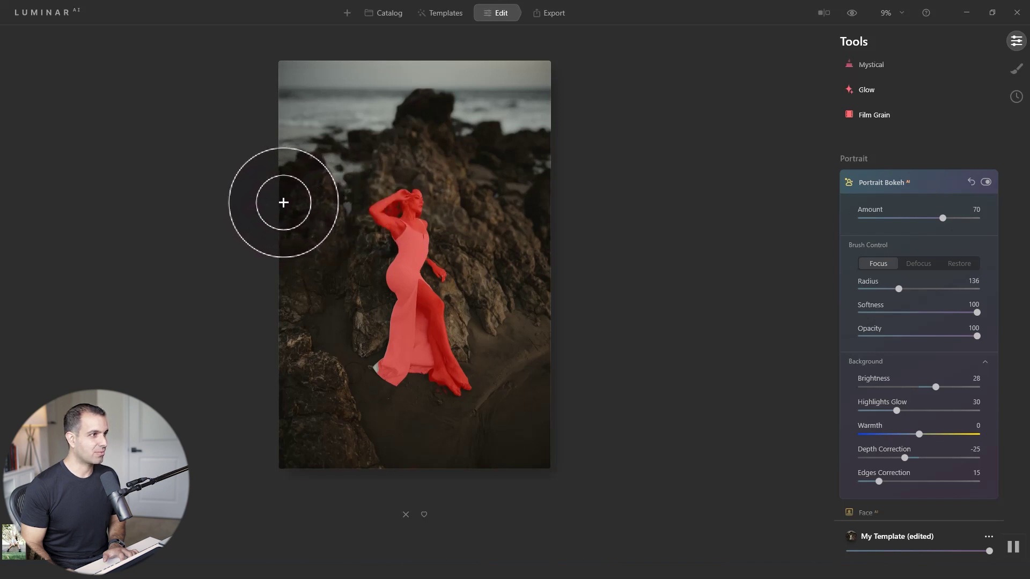
mouse_move(280, 203)
left_mouse_down()
mouse_move(568, 202)
mouse_move(245, 212)
mouse_move(320, 223)
left_mouse_up()
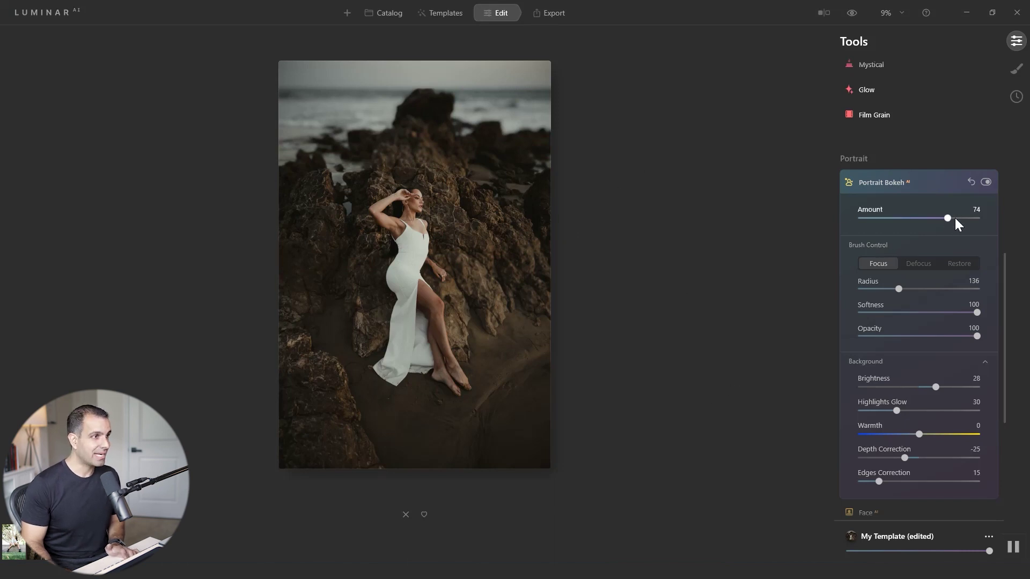
left_click_drag(958, 224, 993, 223)
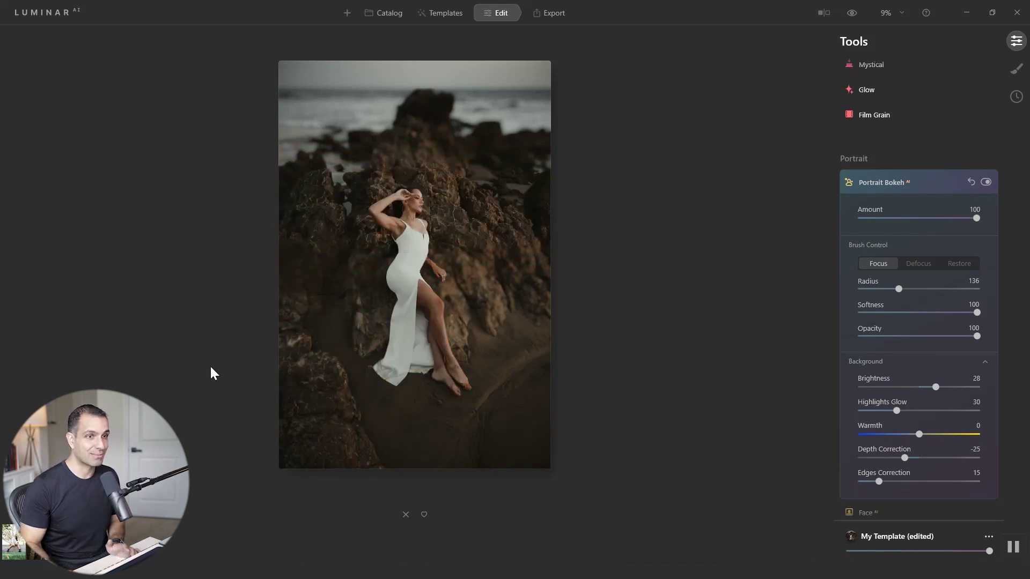
Lower the blur Amount to 60 and paint horizontal Focus strokes across the middle with a Radius 196 brush.
left_click_drag(970, 215, 934, 219)
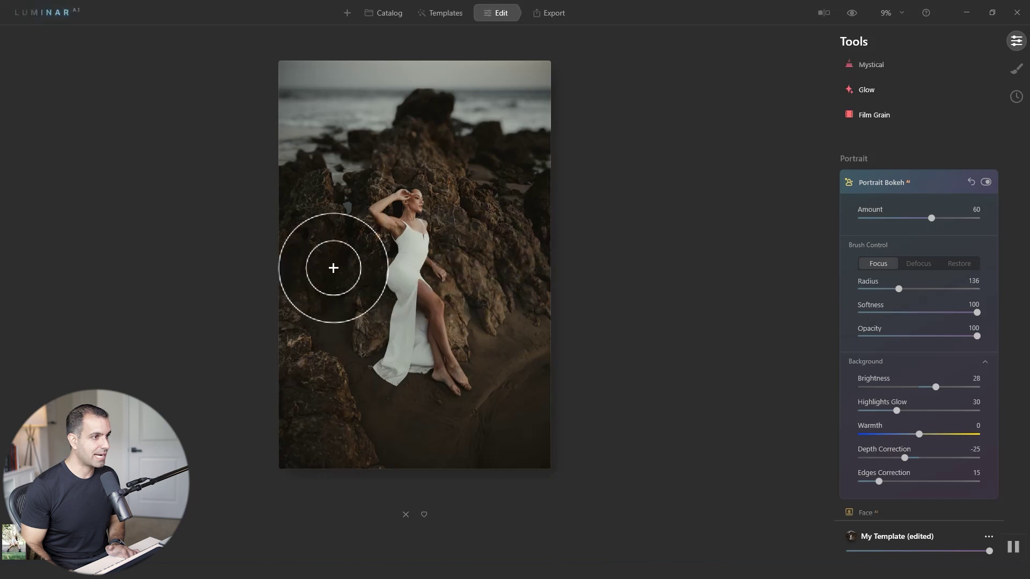
left_click_drag(327, 269, 309, 269)
mouse_move(542, 275)
left_mouse_down()
mouse_move(306, 273)
mouse_move(343, 277)
left_mouse_up()
mouse_move(572, 292)
left_mouse_down()
mouse_move(483, 274)
mouse_move(276, 275)
mouse_move(577, 276)
mouse_move(459, 268)
mouse_move(260, 276)
mouse_move(288, 268)
left_mouse_up()
key("bracketright")
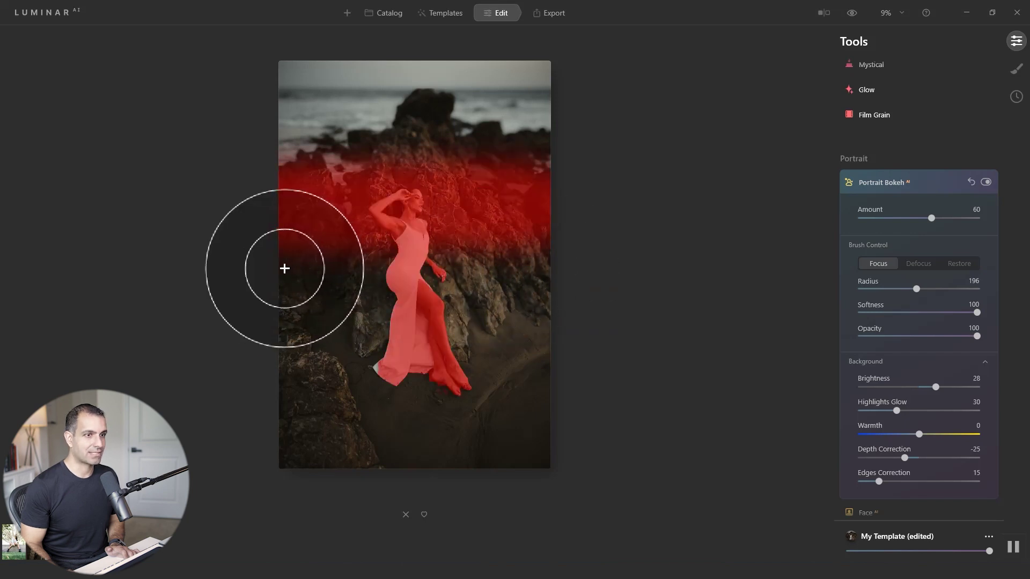
left_click_drag(292, 261, 597, 259)
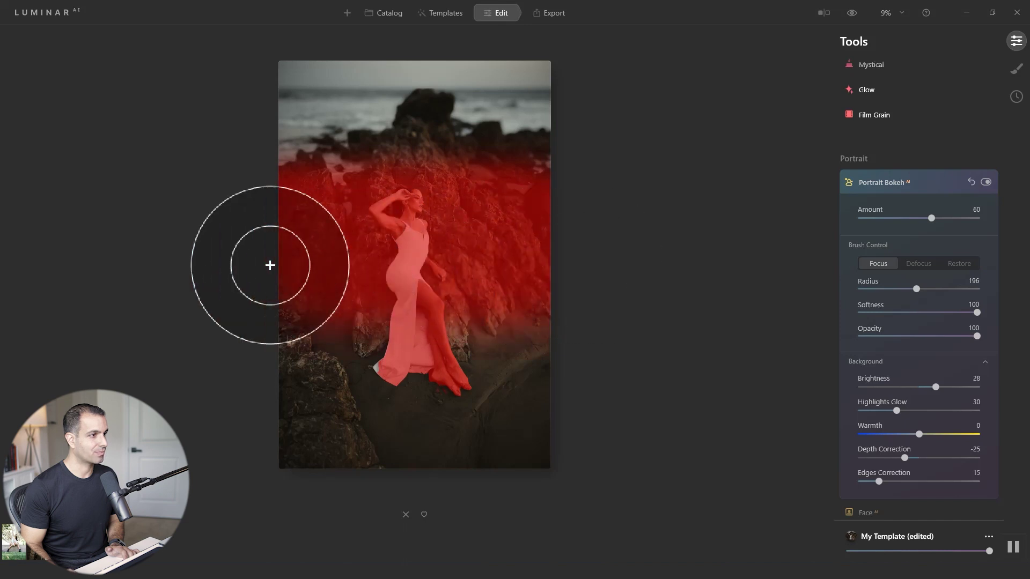